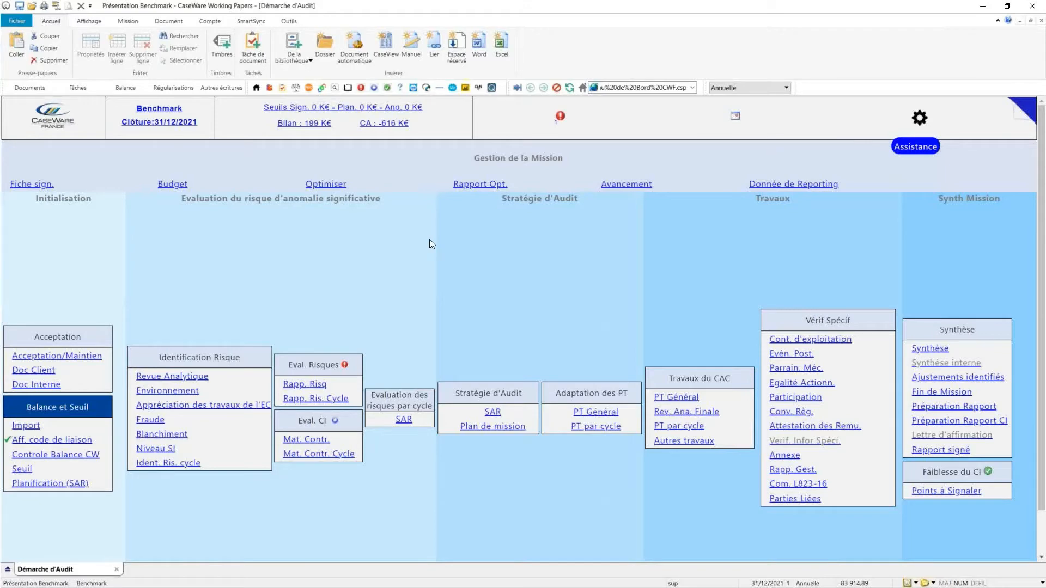
View the trial balance and the document manager, and return to the Démarche d'Audit dashboard
click(129, 89)
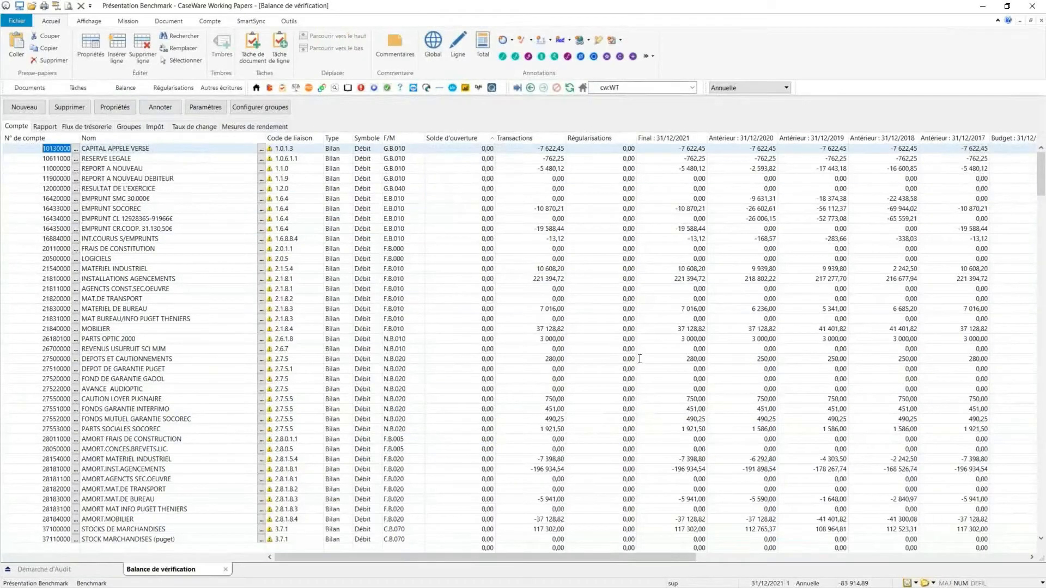
click(613, 319)
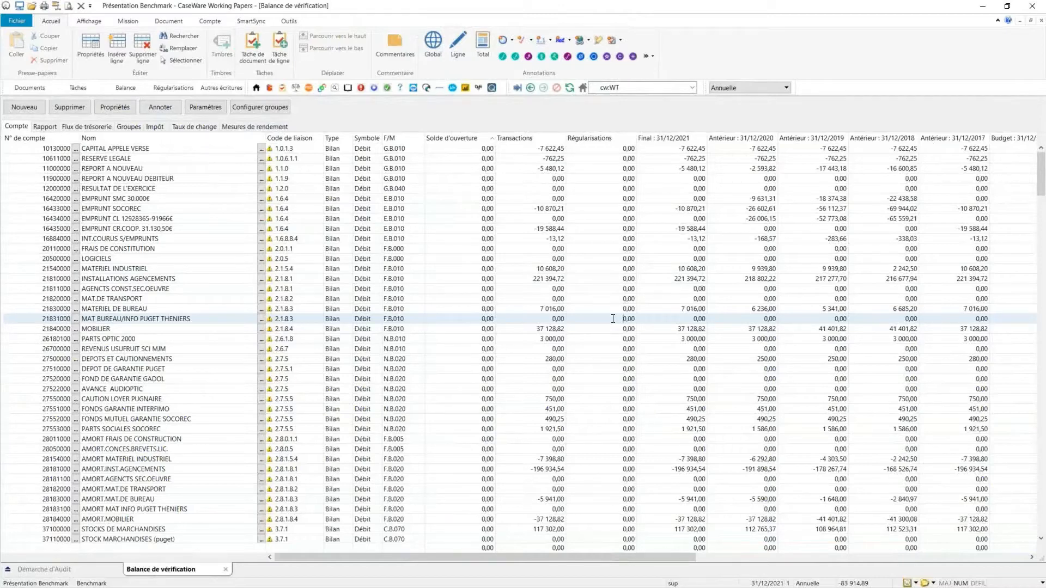
click(30, 88)
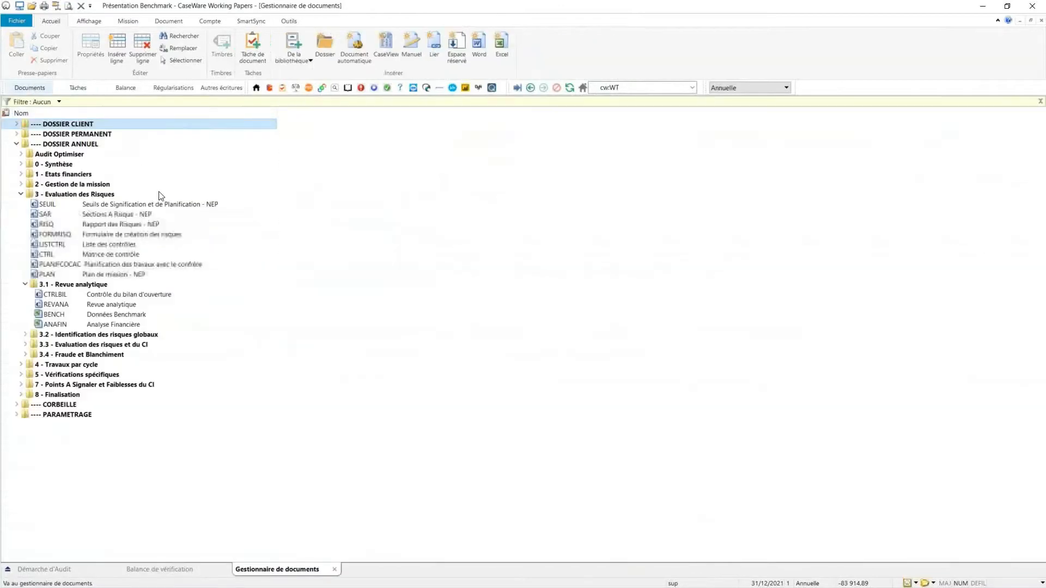
click(61, 570)
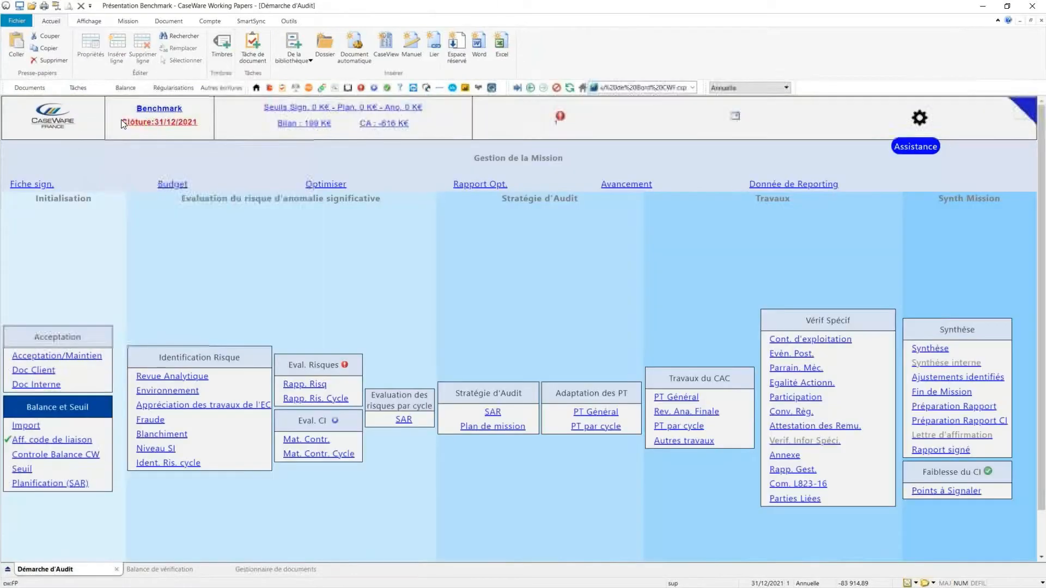
Check the company's NAF and NACE activity codes in the Fiche signalétique, and close the document
click(37, 185)
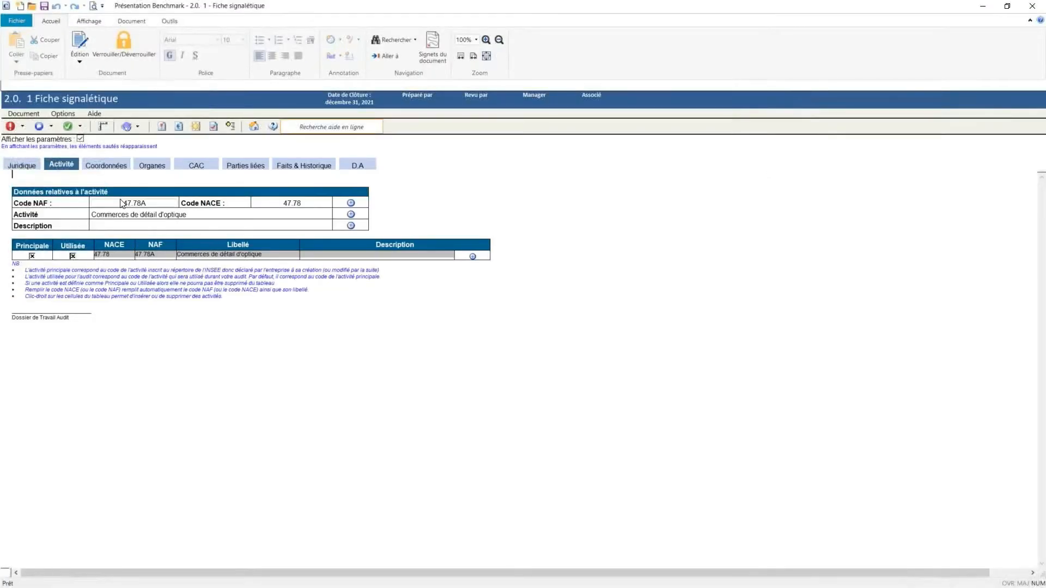
click(122, 204)
click(1026, 11)
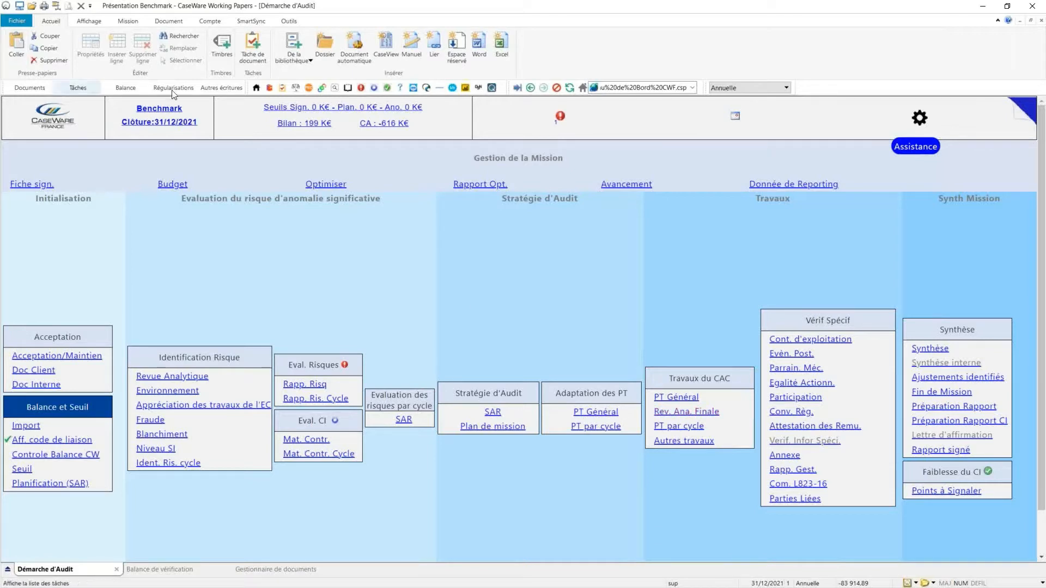
Open the REVANA Revue analytique document from the 3.1 - Revue analytique folder of the document manager
click(30, 87)
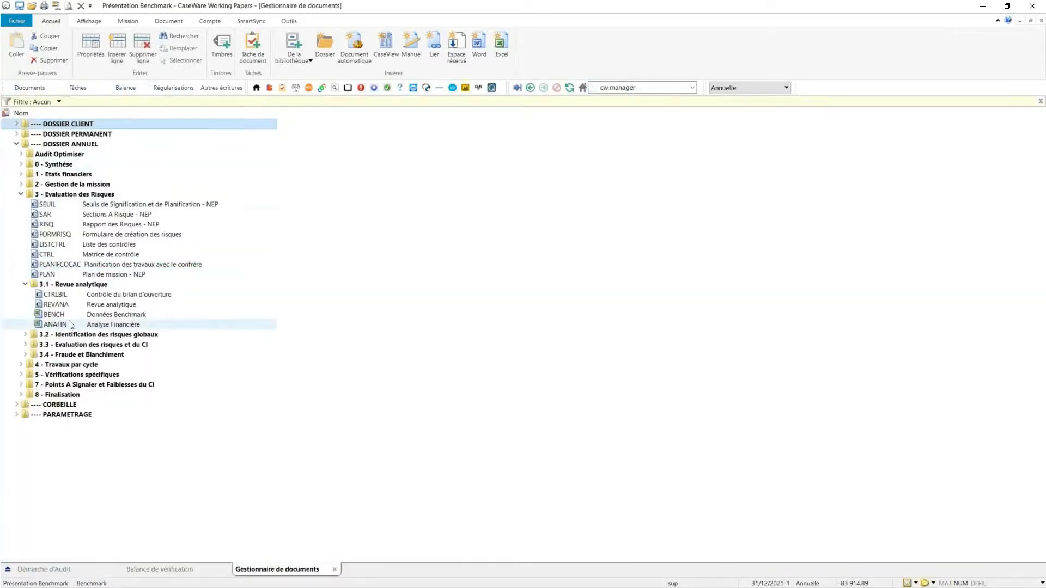
click(62, 306)
double_click(60, 307)
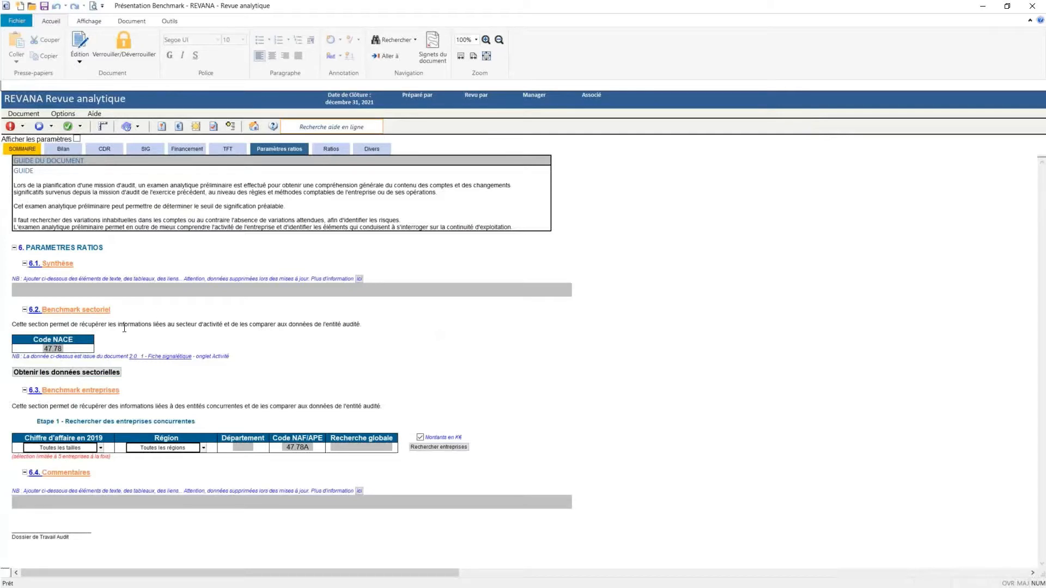
Obtain the sector data for NACE code 47.78 in the Benchmark sectoriel section, accepting the use of credits
drag(125, 326, 124, 329)
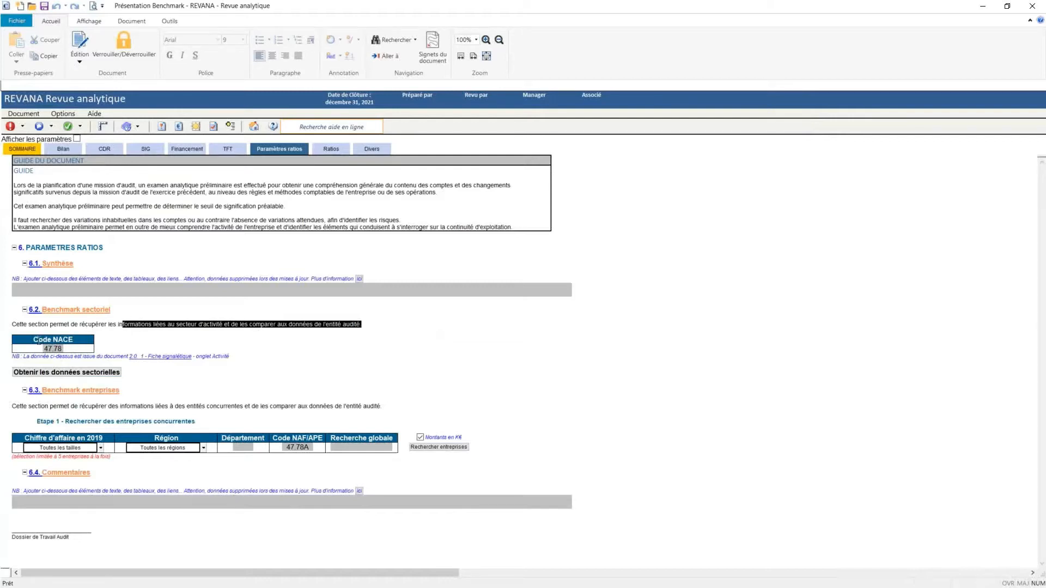
click(16, 348)
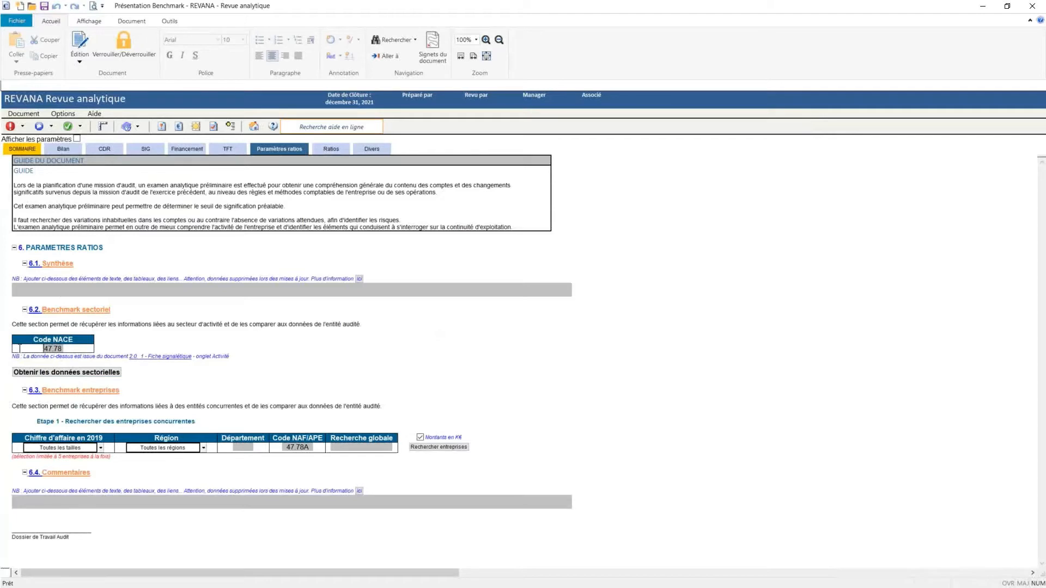
click(139, 375)
click(76, 376)
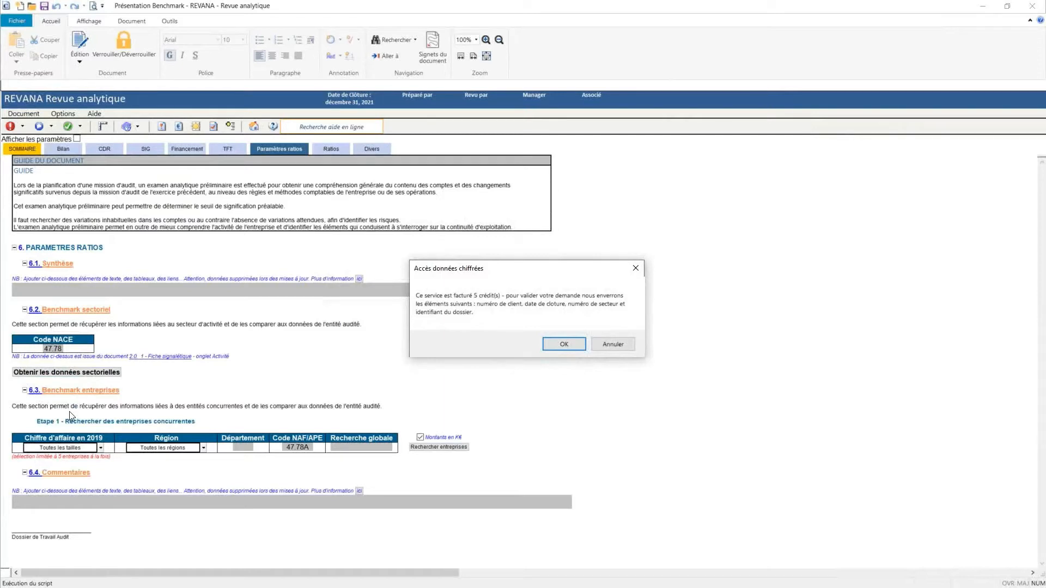
click(561, 342)
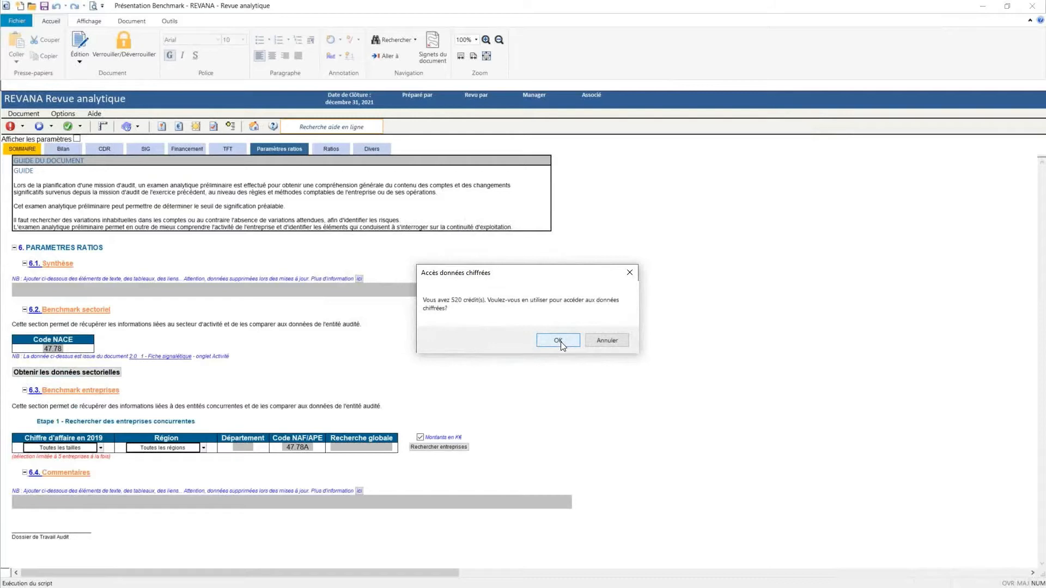
click(560, 342)
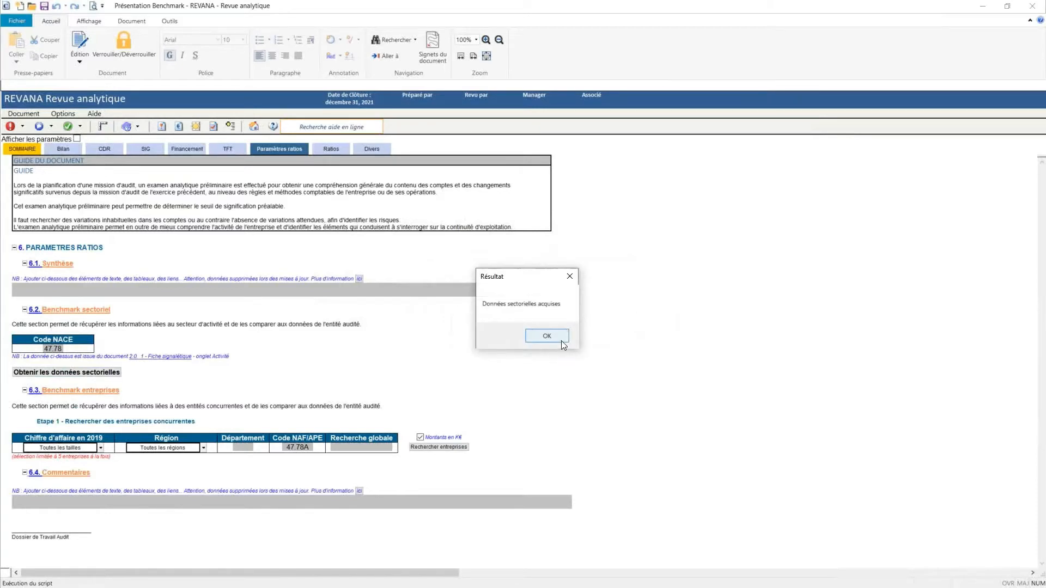
click(559, 337)
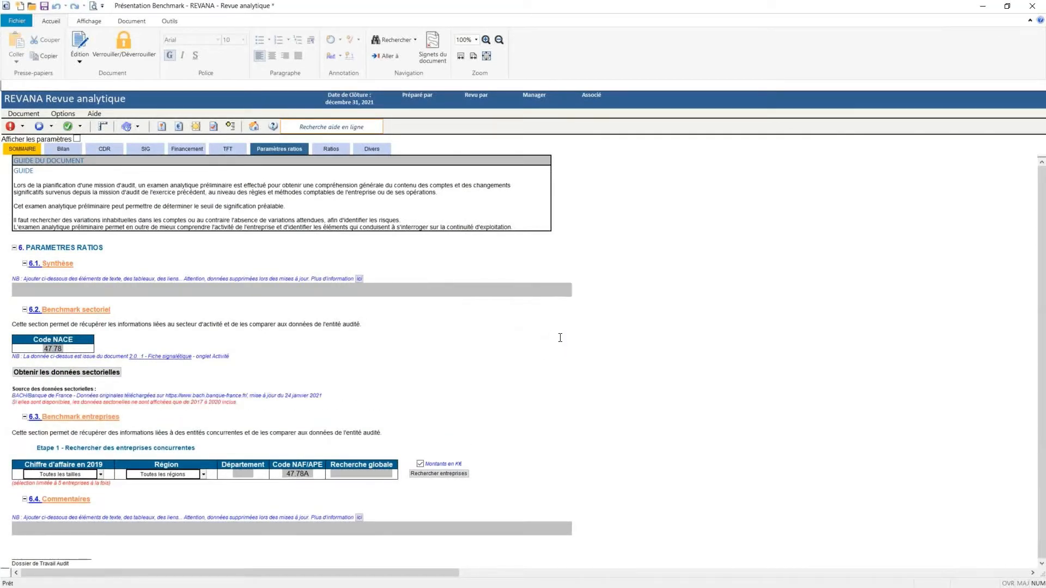
Review the sector data source note and the ratio charts and figures comparing the company with its sector
drag(260, 403, 37, 389)
click(38, 389)
click(272, 409)
click(331, 150)
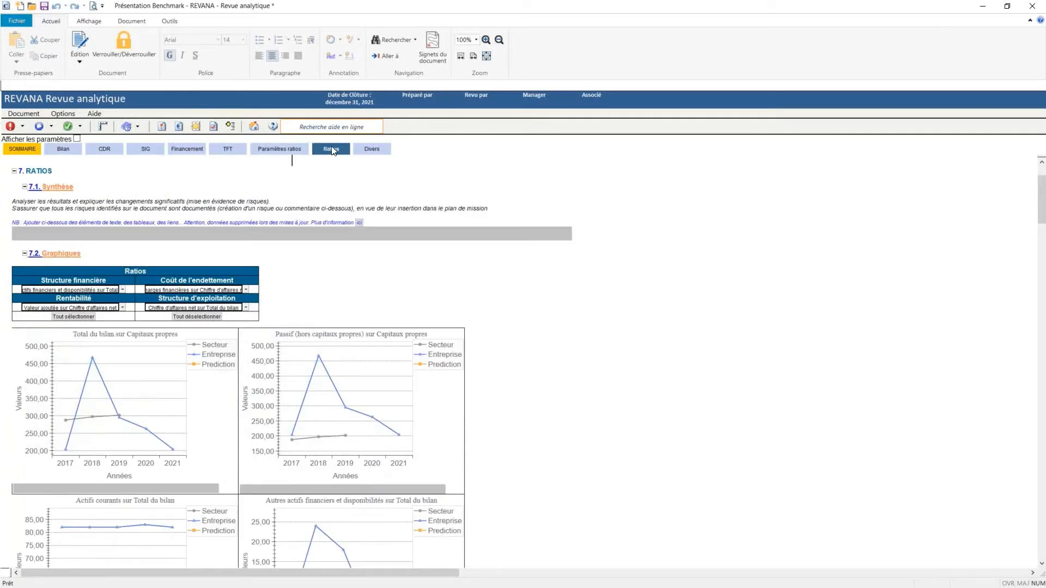
click(123, 289)
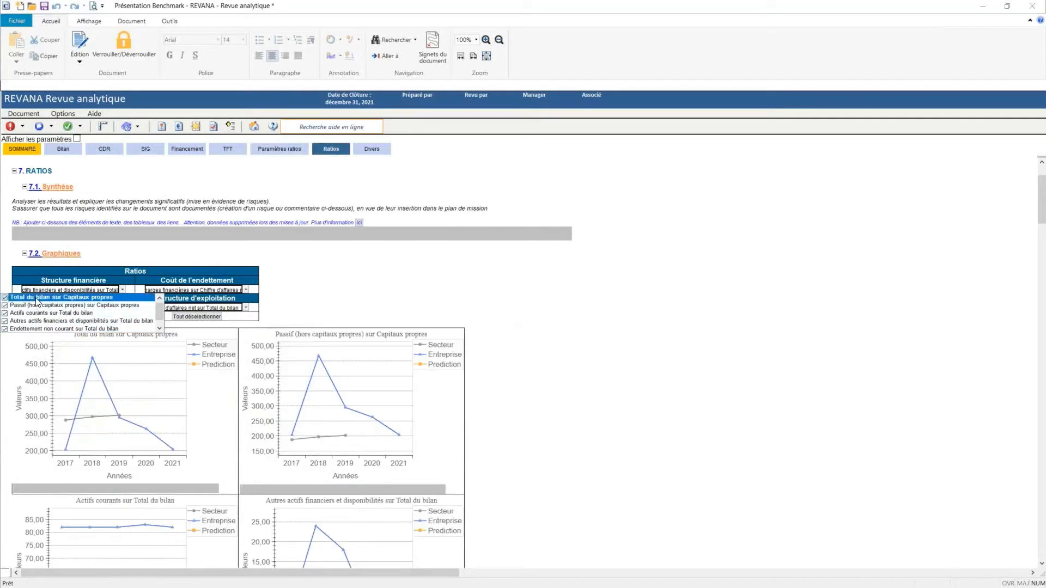
click(199, 300)
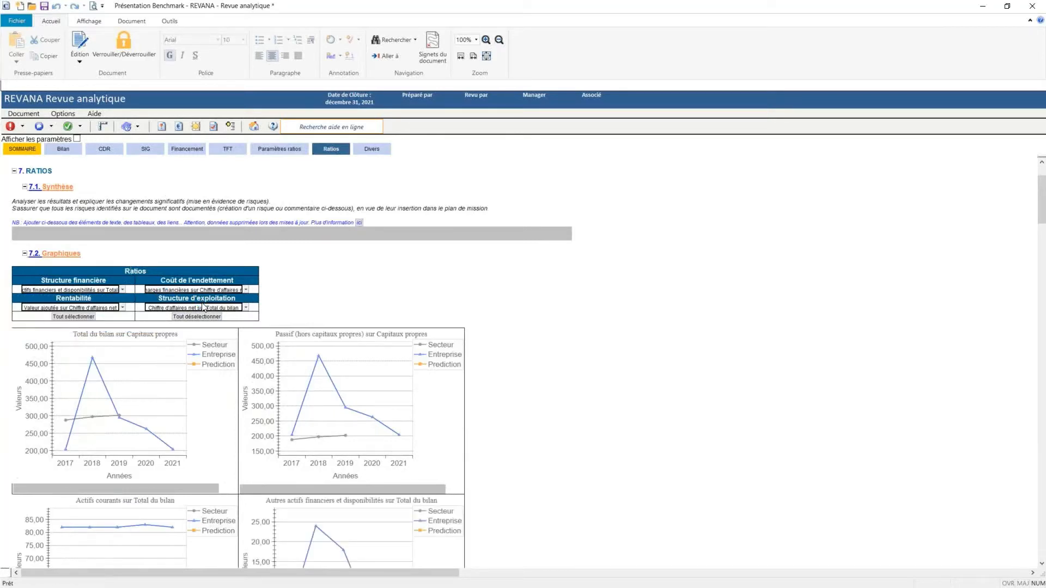
scroll(191, 365, down, 3)
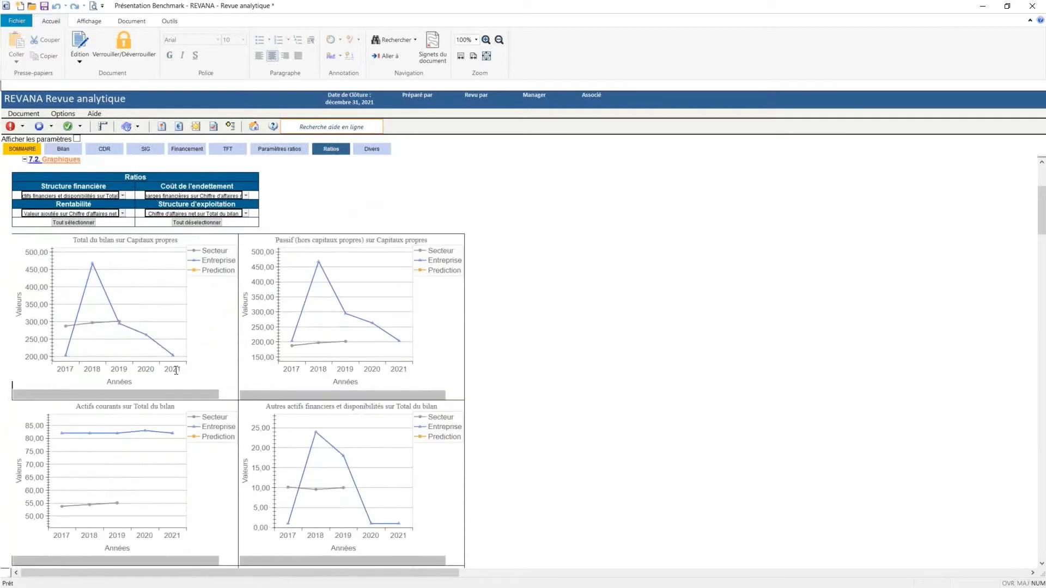
scroll(176, 370, down, 20)
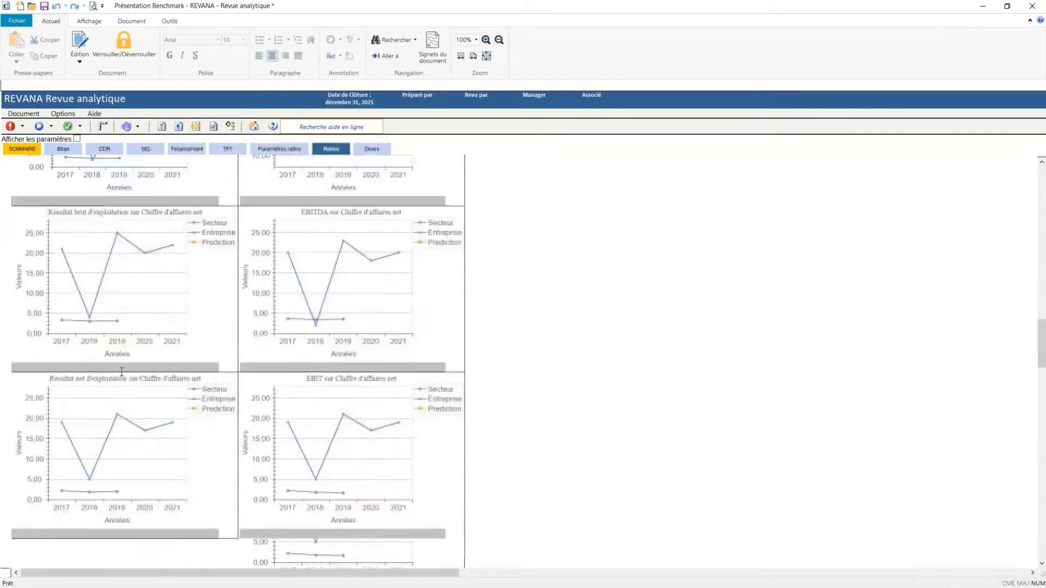
scroll(121, 371, down, 20)
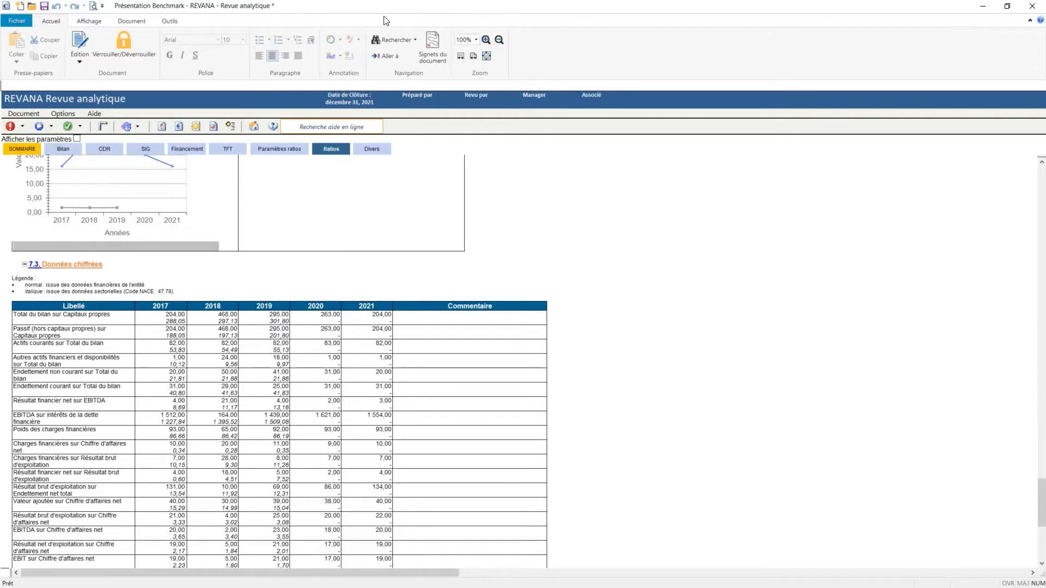
Examine the competitor search criteria in the Benchmark entreprises section of the ratio parameters
click(278, 153)
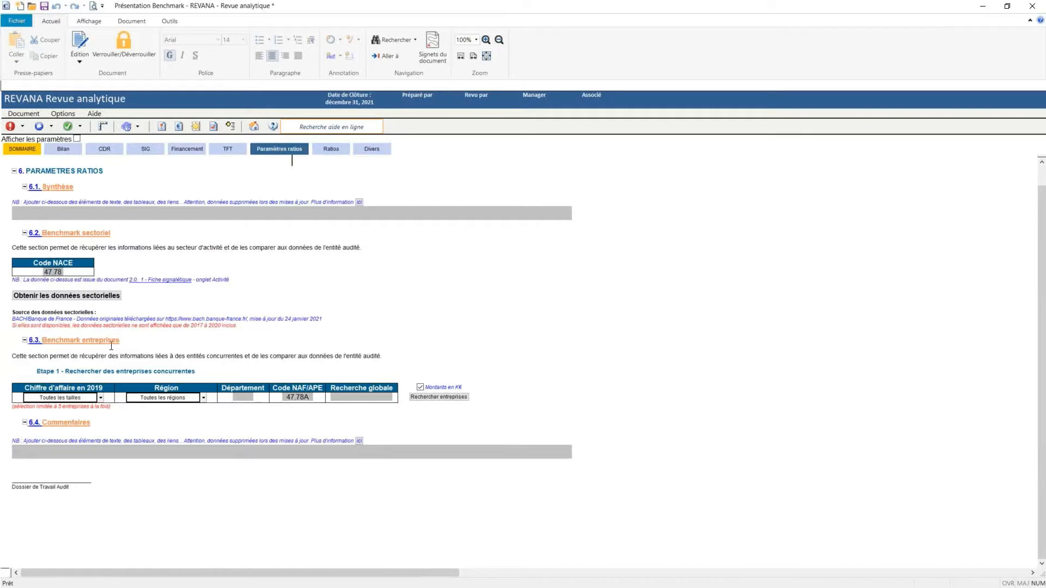
drag(13, 357, 137, 372)
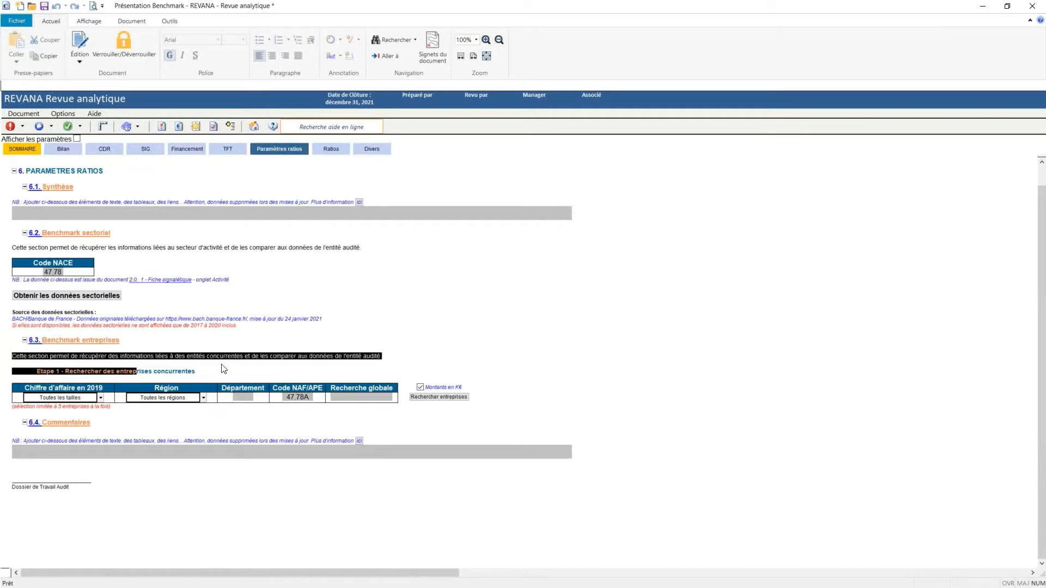
click(212, 374)
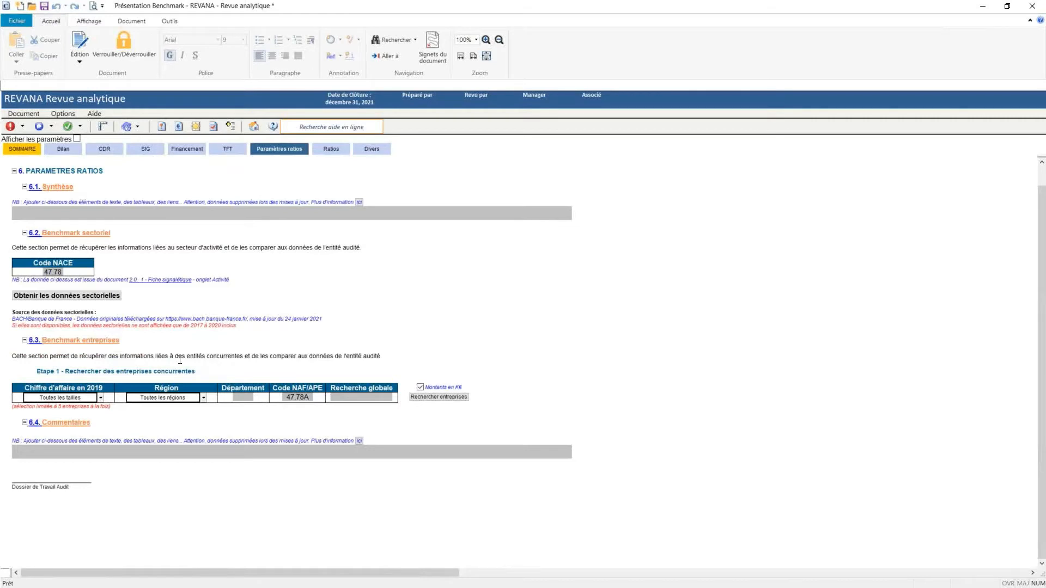
drag(25, 389, 430, 389)
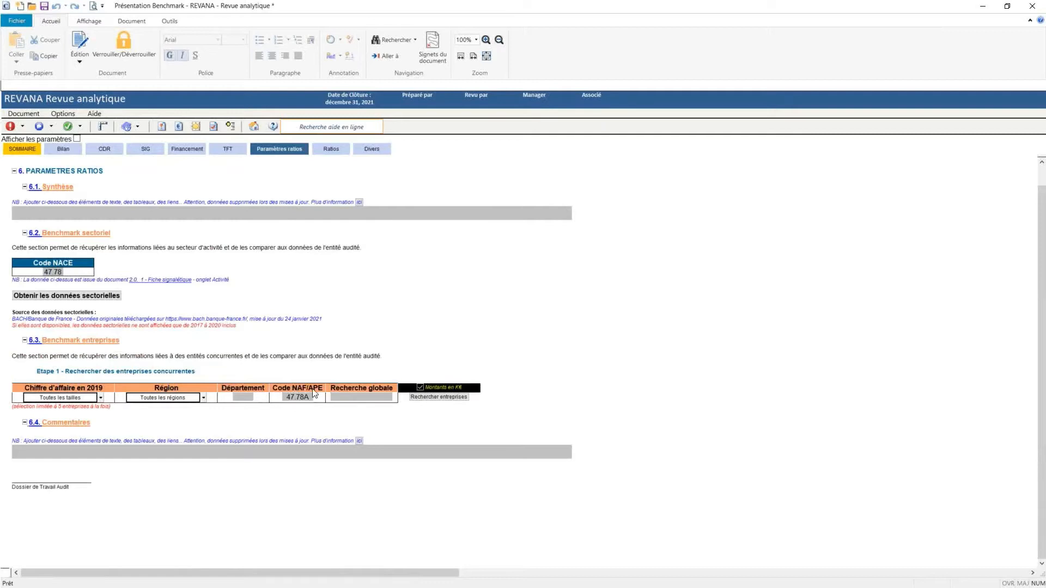
click(312, 390)
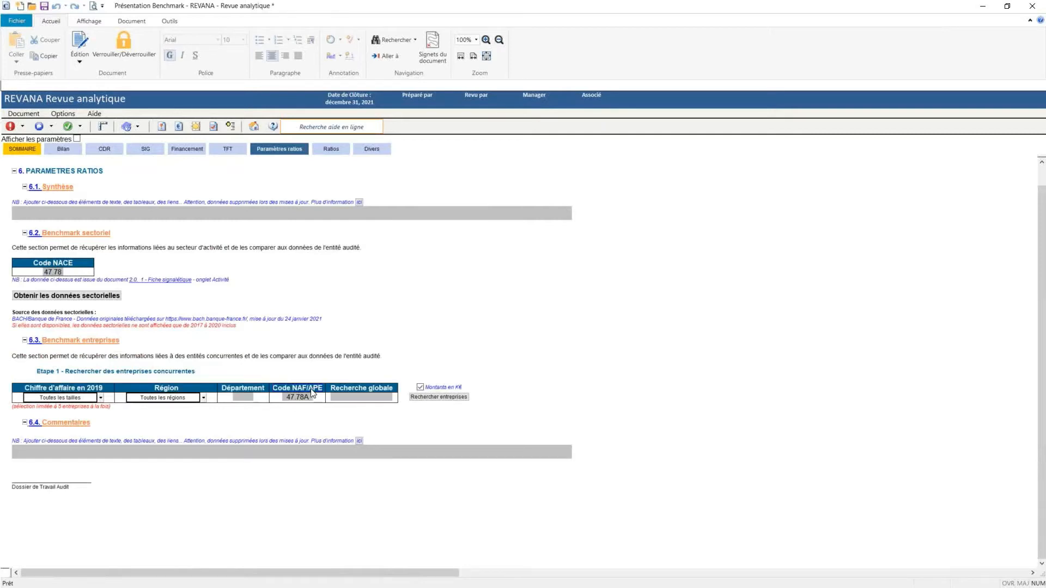
click(297, 400)
click(89, 394)
Check the company's 2019 revenue in the Compte de résultat figures
click(105, 150)
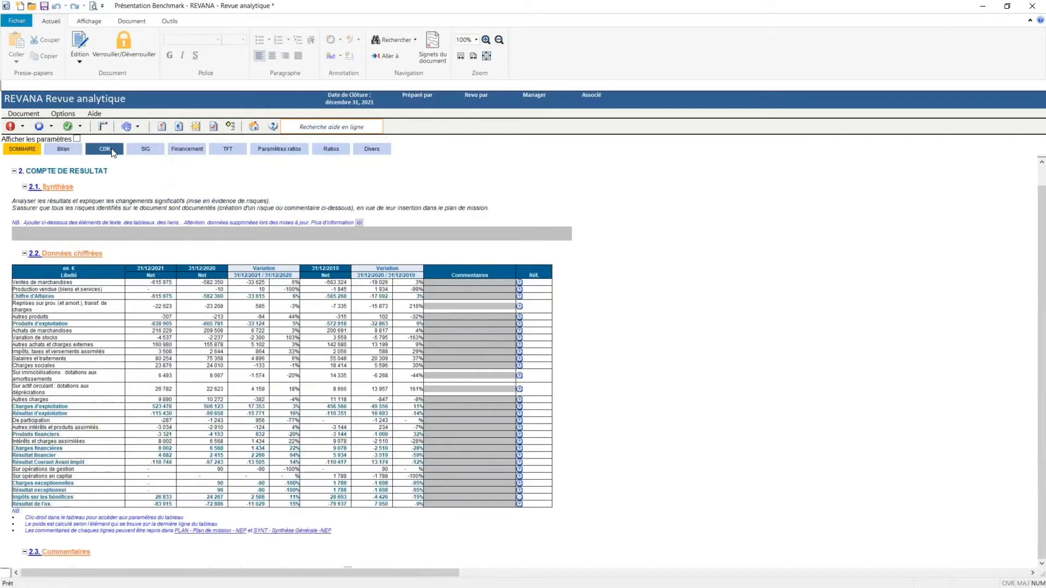
click(292, 160)
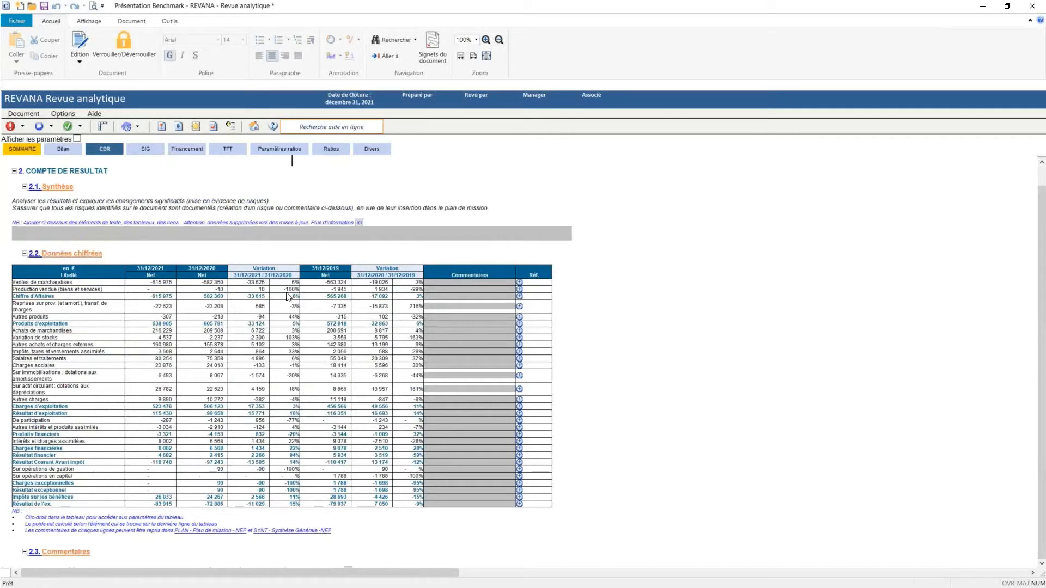
click(342, 297)
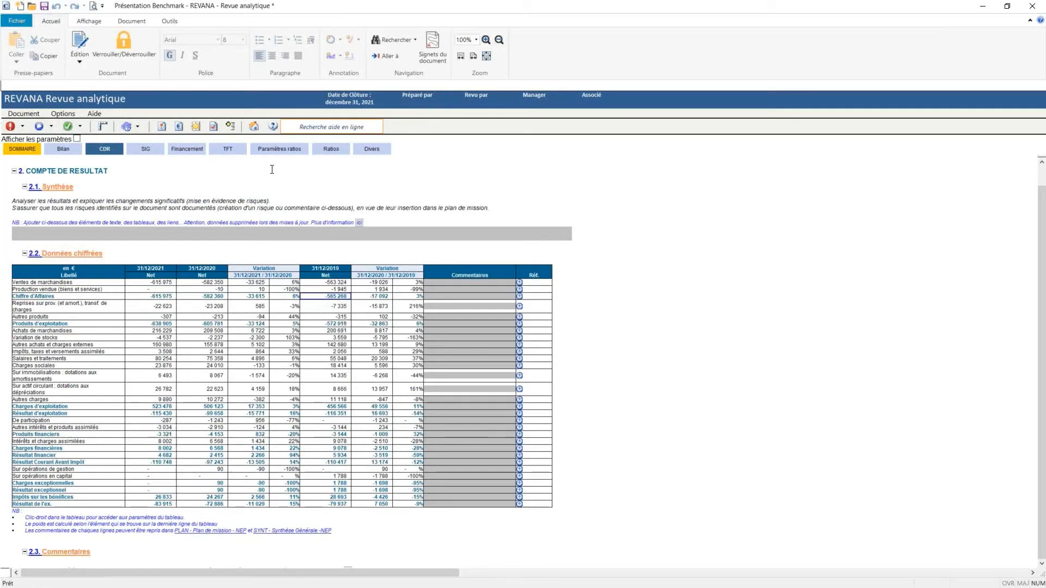
Set the 2019 revenue criterion of the competitor search to "D entre 250K et 1M" in the ratio parameters
click(275, 148)
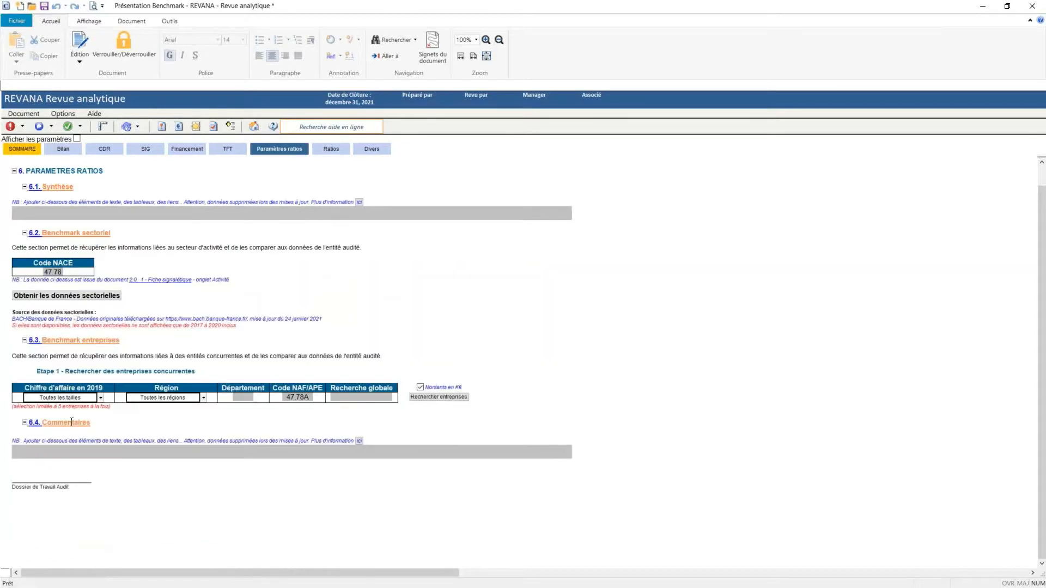
click(101, 398)
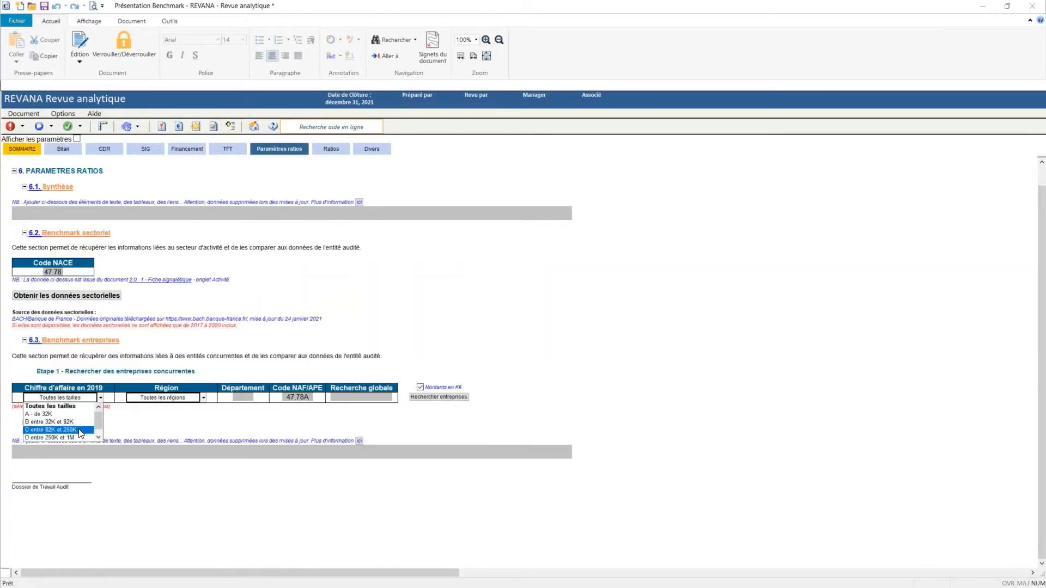
scroll(80, 433, down, 1)
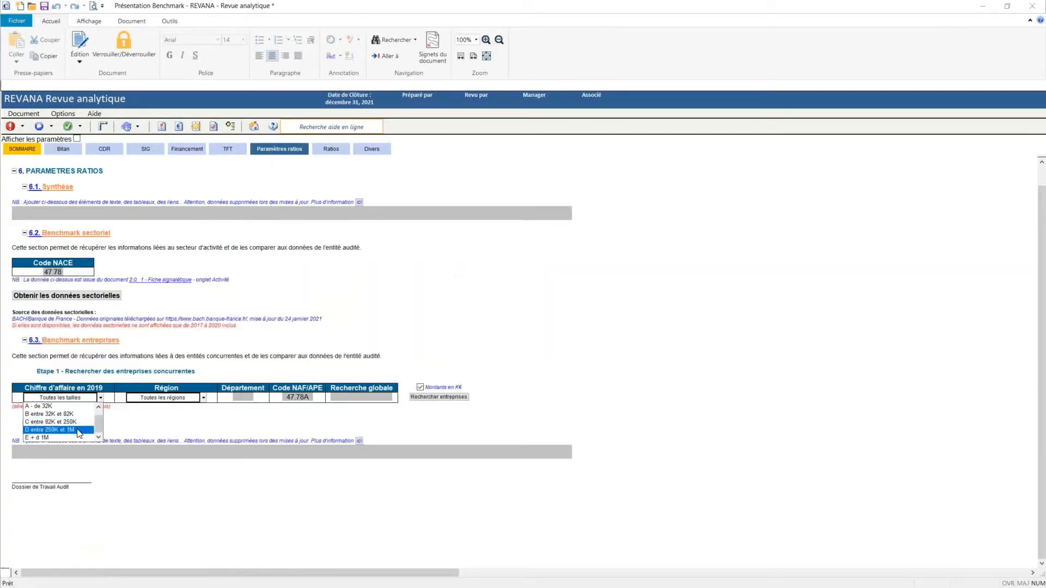
click(80, 432)
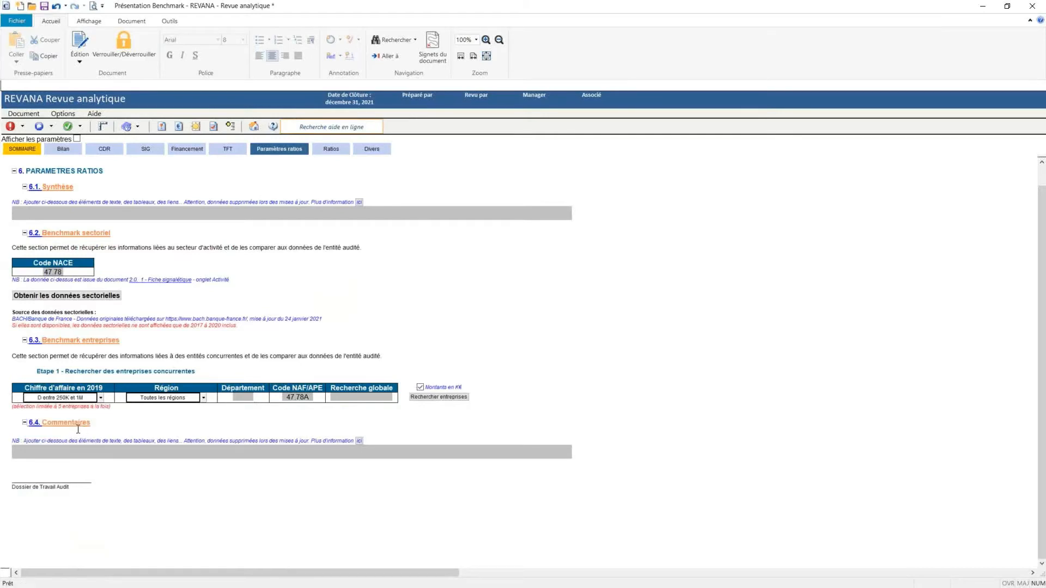
Search for competing companies with the department and global search criteria left empty, and browse the list of companies
click(251, 398)
click(350, 398)
click(441, 401)
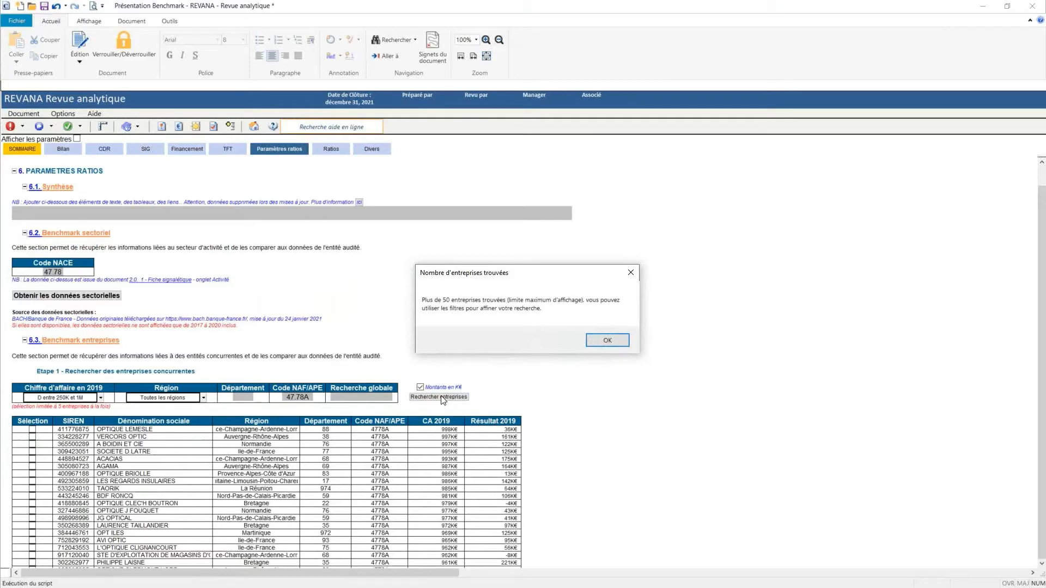
click(609, 342)
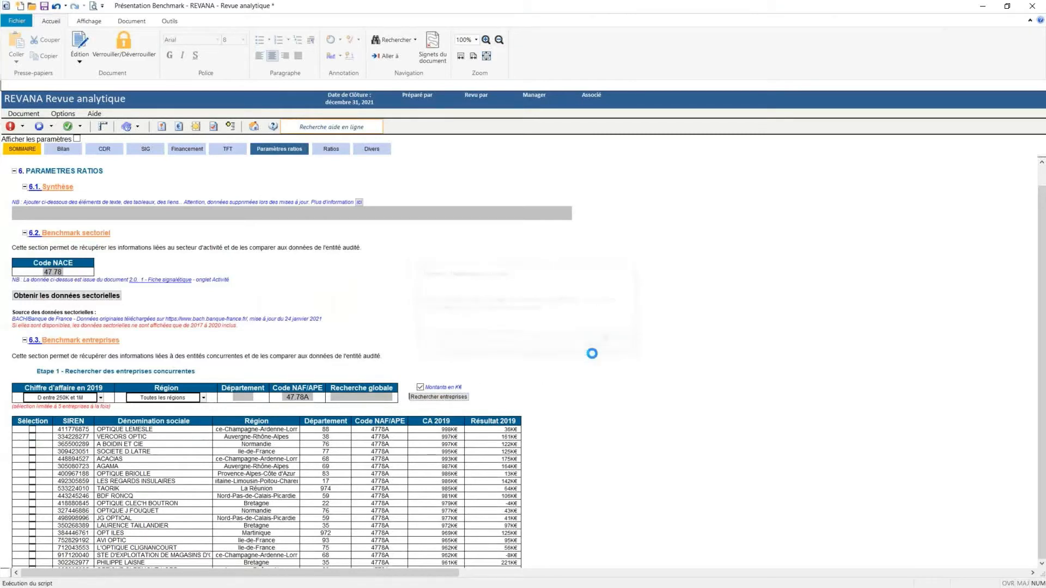
scroll(221, 446, down, 2)
scroll(221, 446, down, 3)
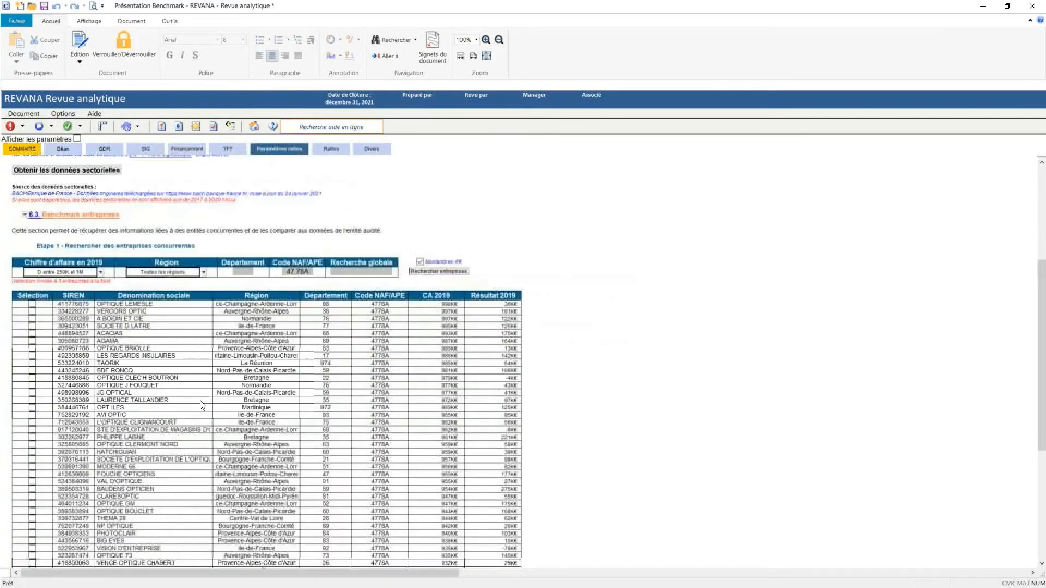
Check the company's 2019 result in the Compte de résultat and return to the competitor list in the ratio parameters
click(179, 266)
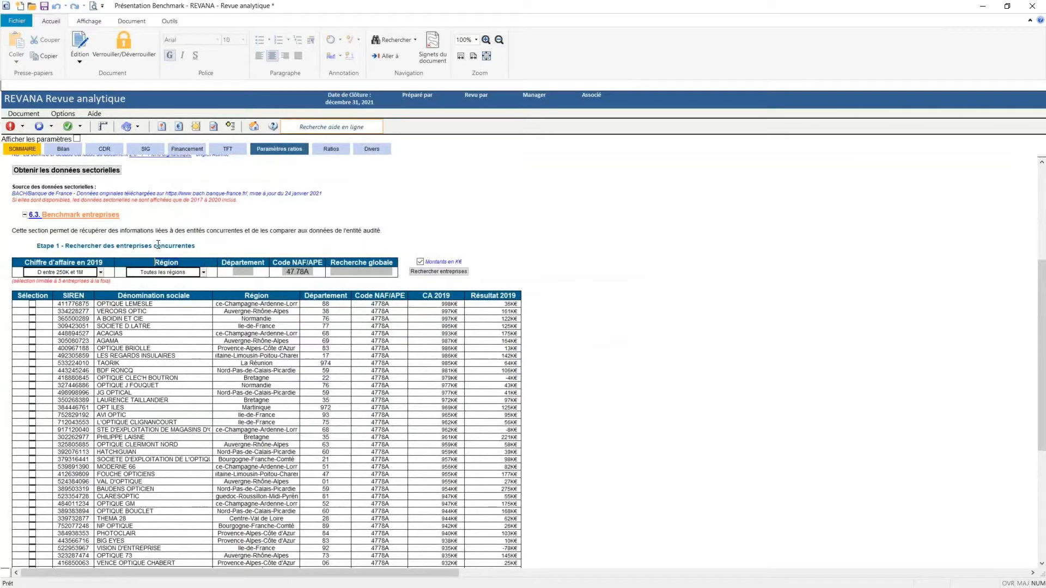
click(112, 150)
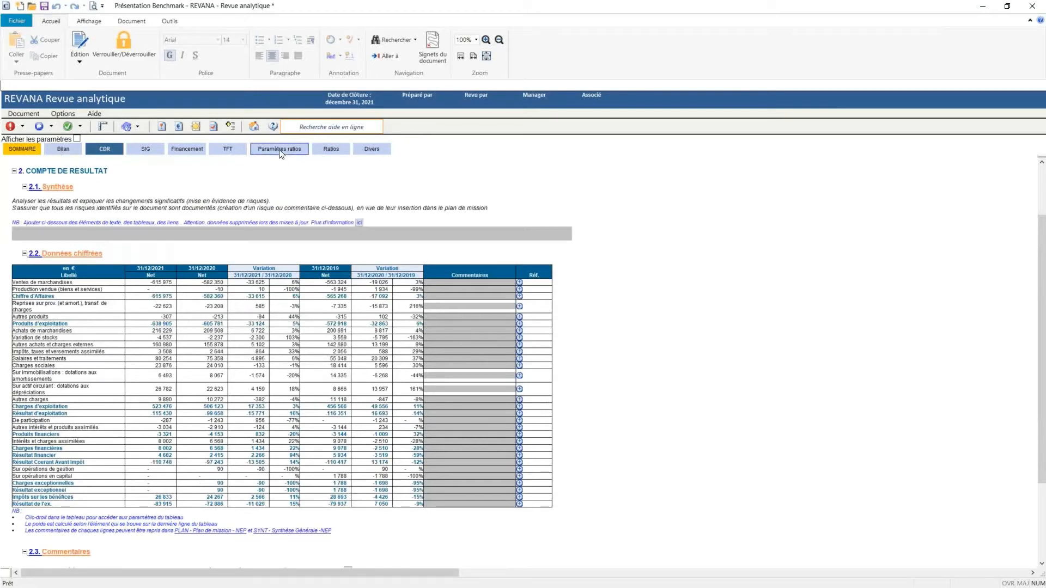
click(279, 150)
Select BDF RONCQ, the Bretagne company with 972K€ of 2019 revenue, and BAUDENS OPTICIEN in the list of competing companies
scroll(238, 505, down, 8)
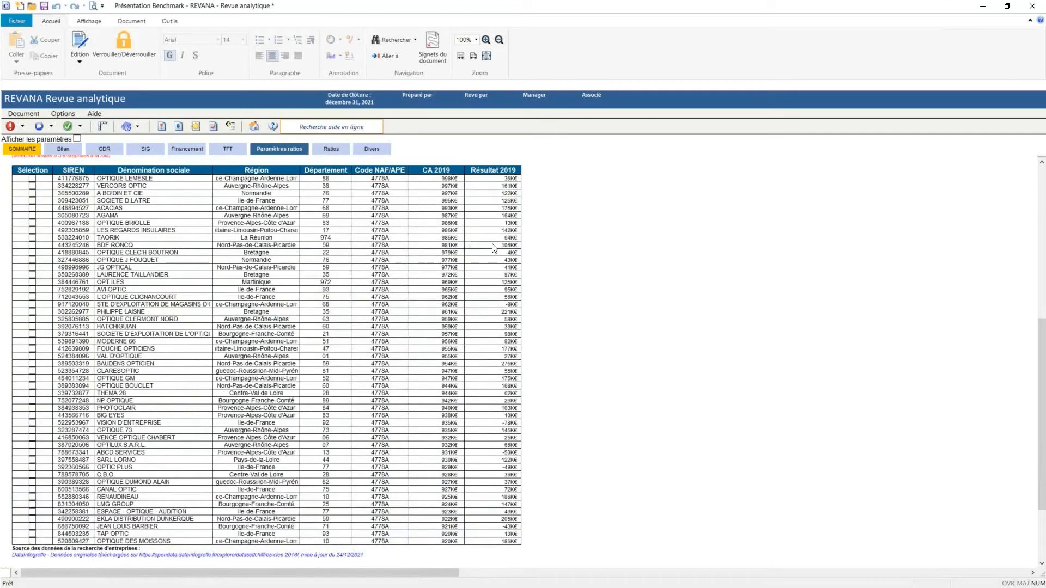
click(32, 246)
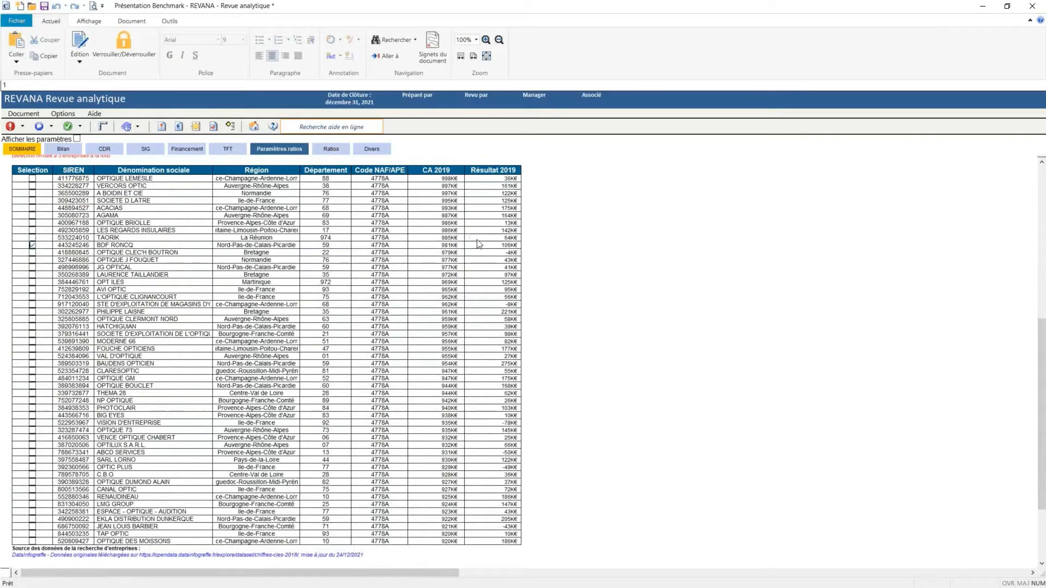
click(117, 248)
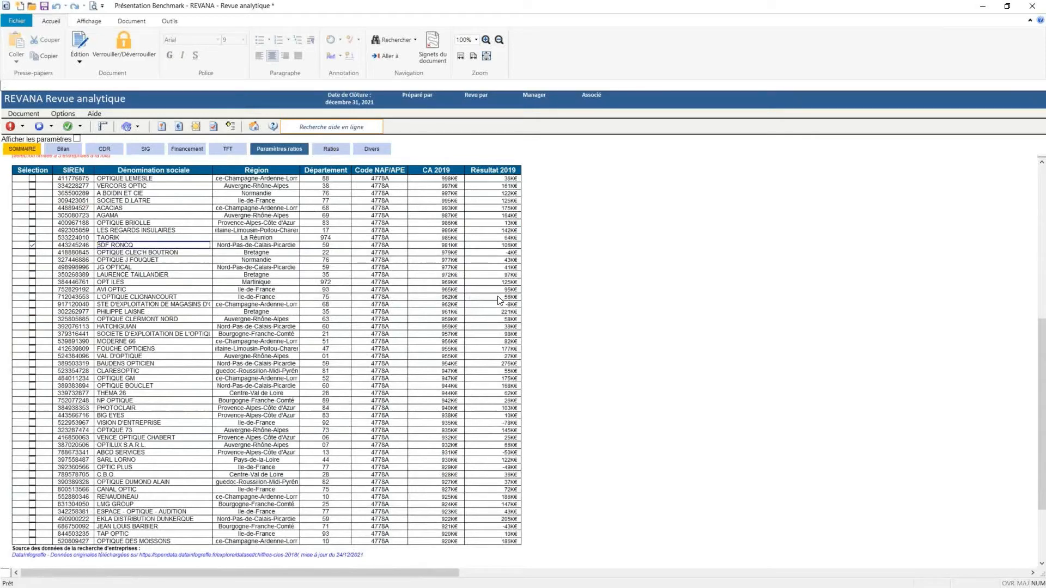
click(492, 275)
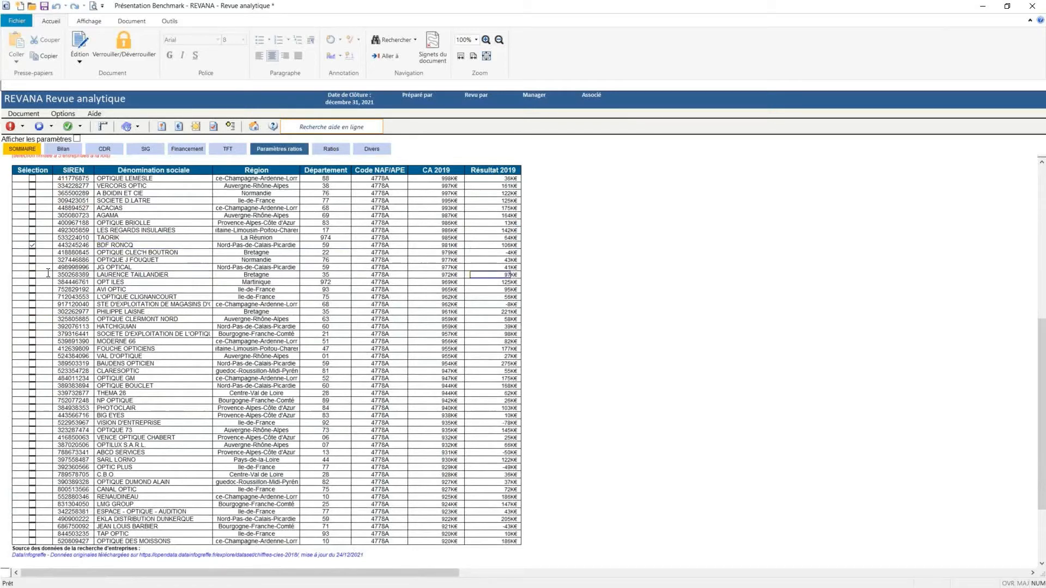
click(33, 275)
click(499, 364)
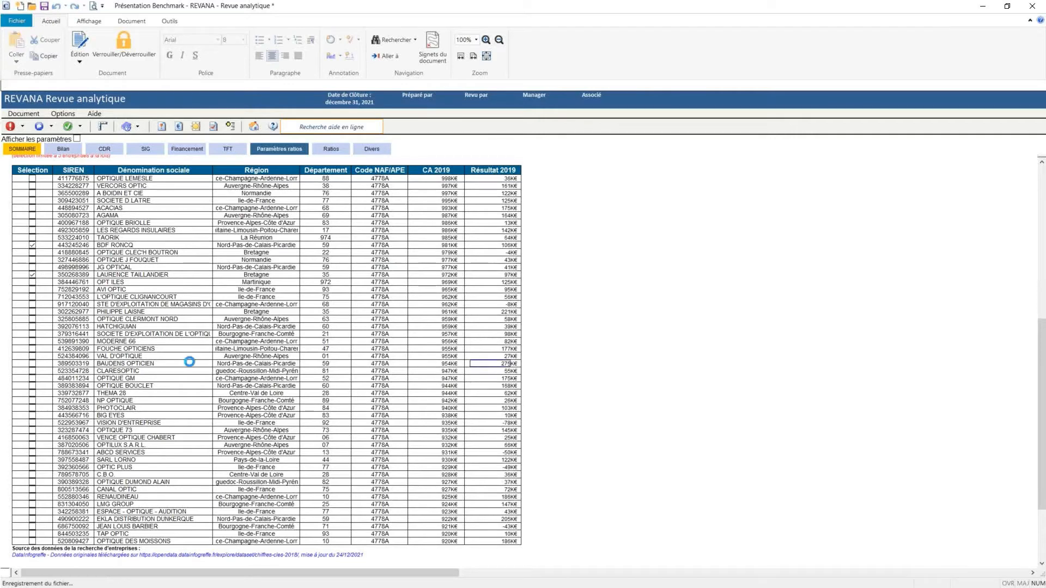
click(33, 364)
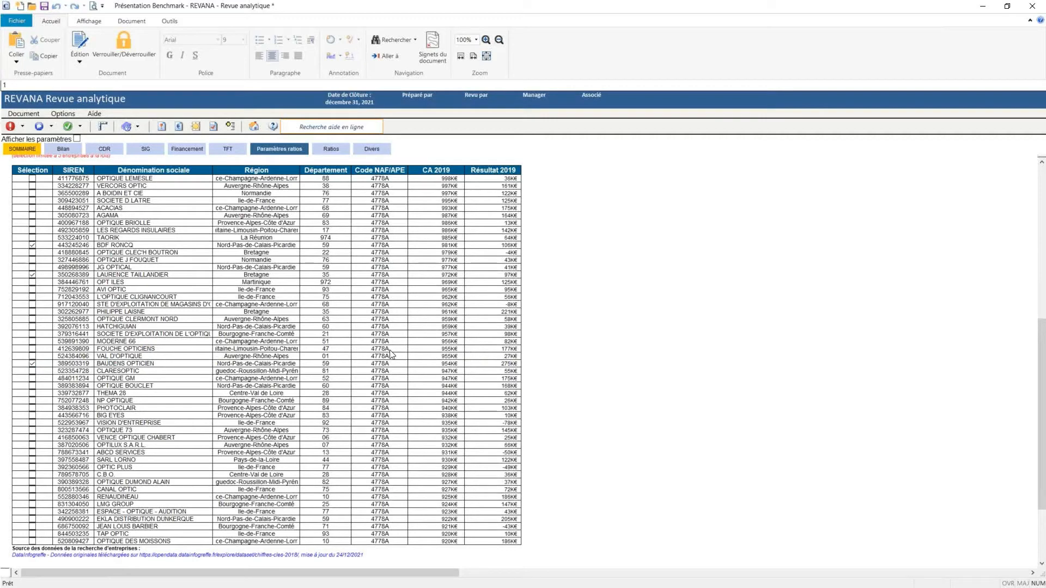
Obtain the benchmark data of the selected companies, accepting the use of 30 credits
scroll(391, 354, down, 5)
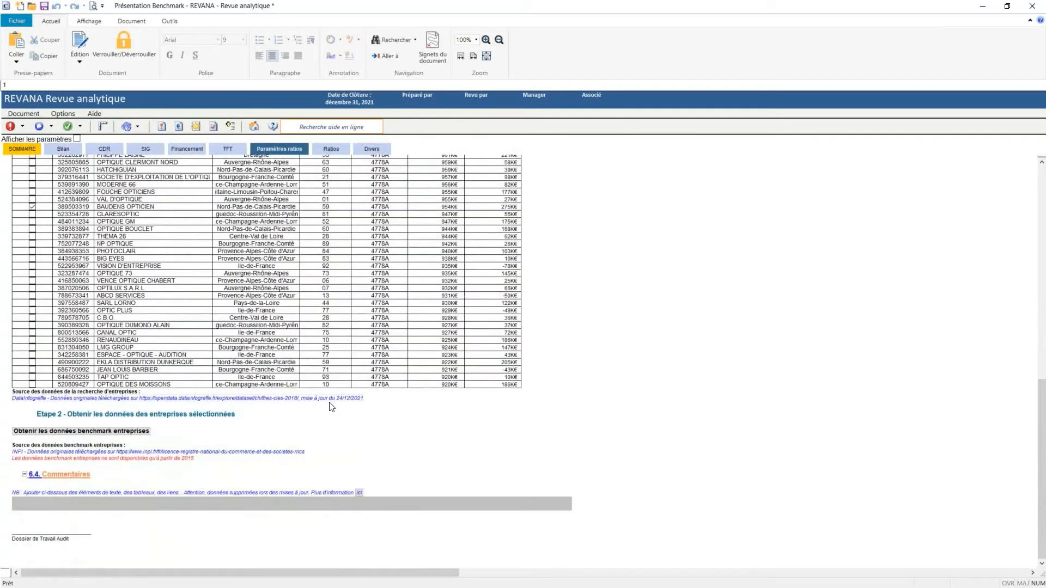
click(46, 434)
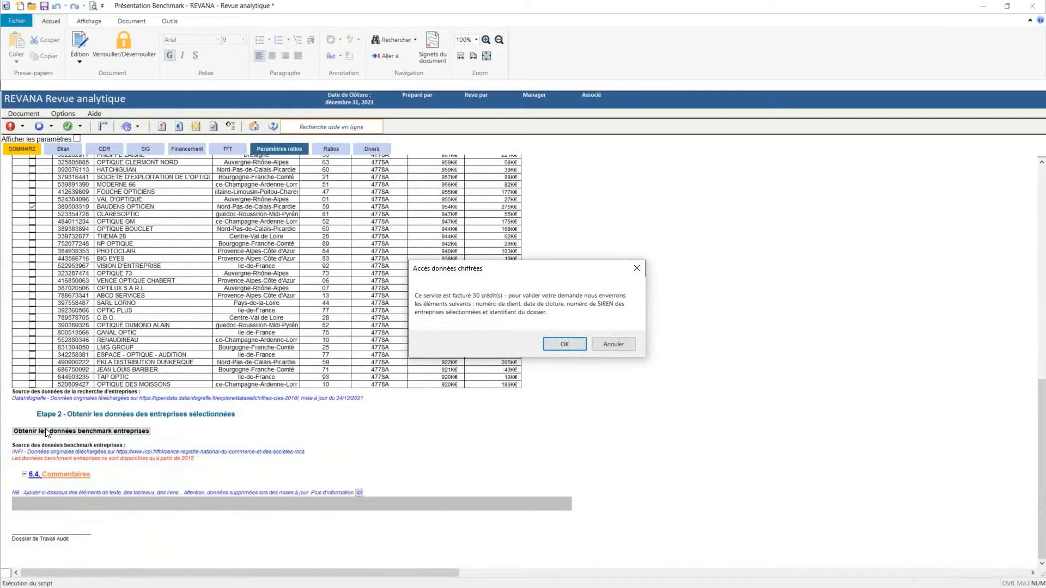
click(565, 345)
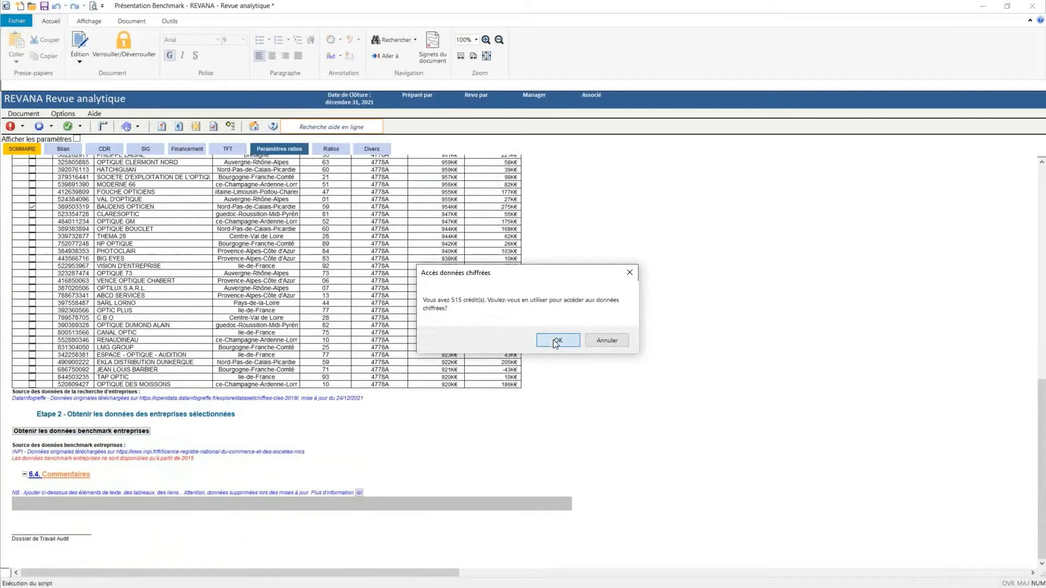
click(554, 339)
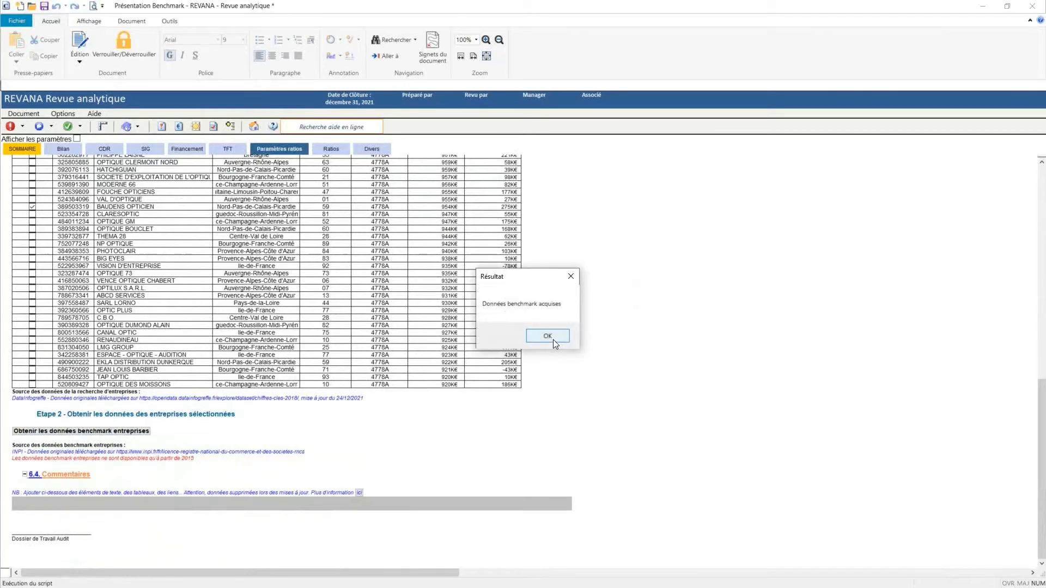
click(555, 339)
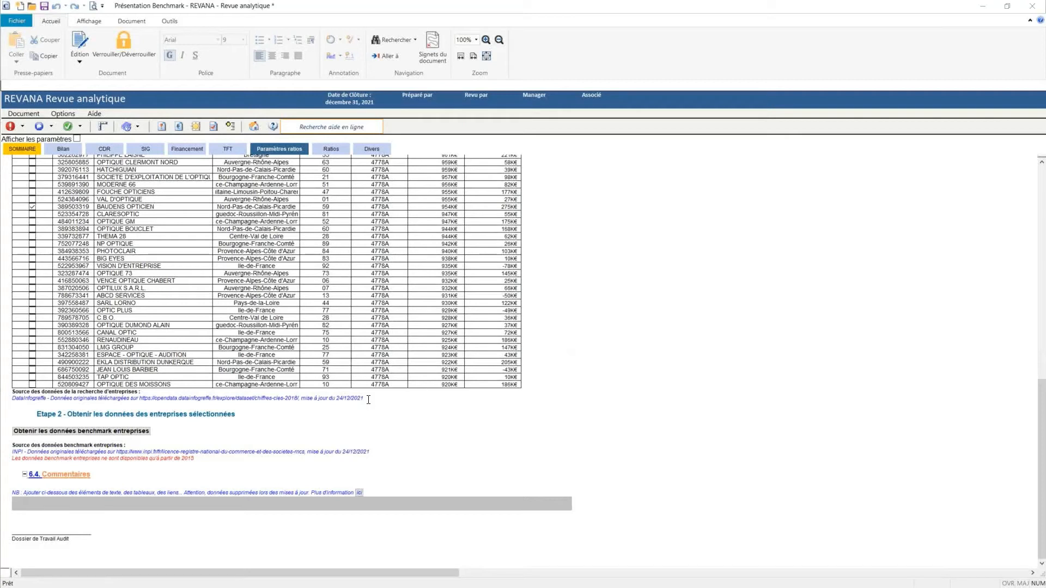
Read the source and availability notes of the company benchmark data under Etape 2
click(373, 398)
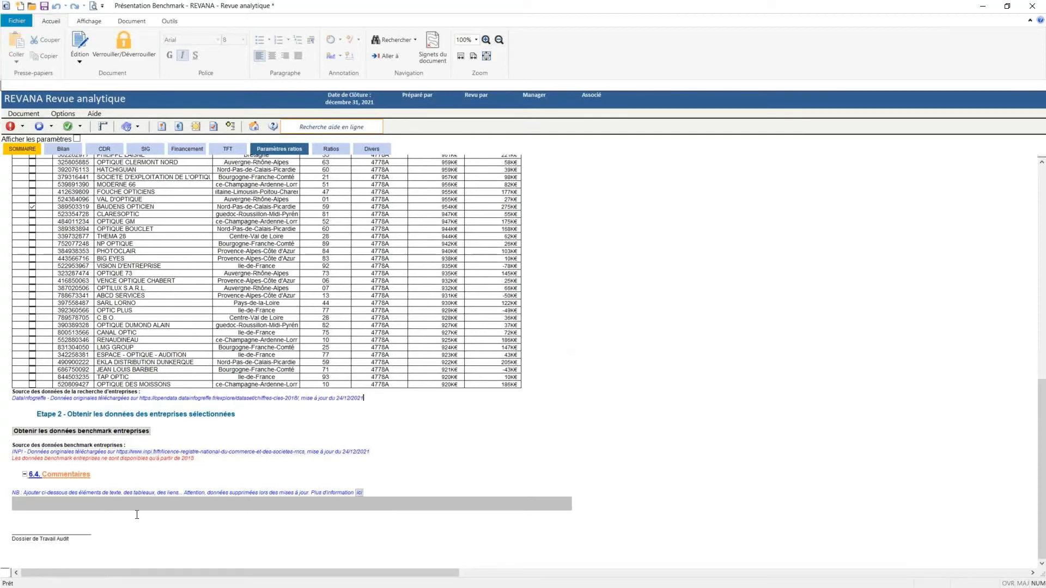
drag(205, 463, 14, 456)
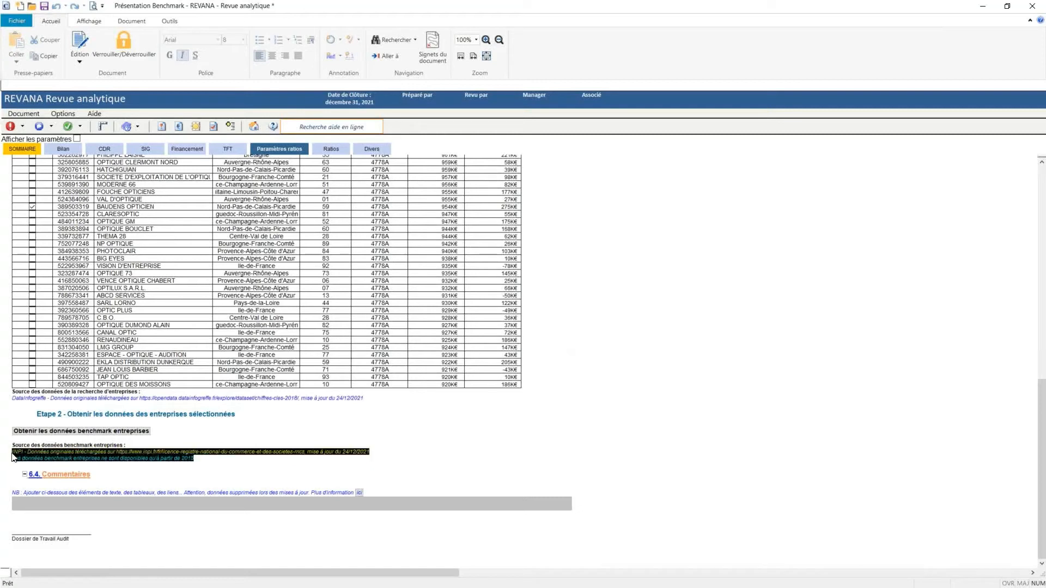
click(171, 439)
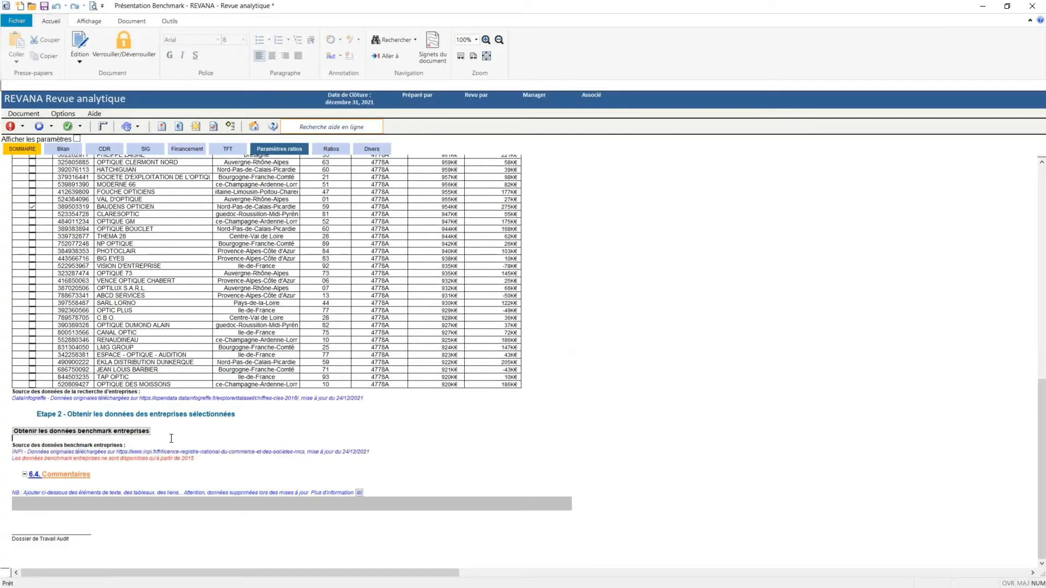
Switch to the BENCH workbook in Excel and examine the sector, Dossier and competitor ratios on the Données sheet
drag(0, 48, 575, 79)
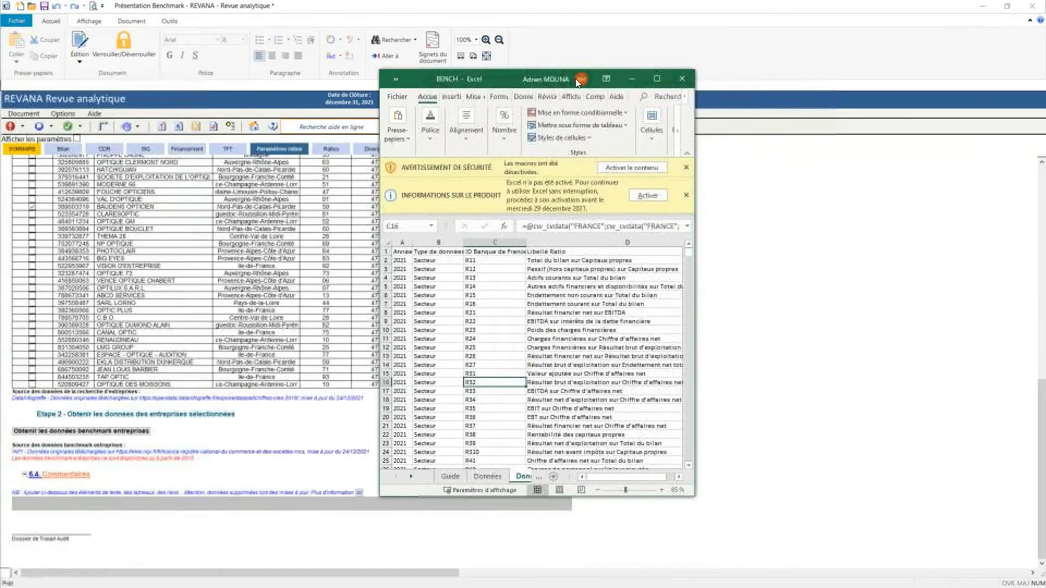
double_click(647, 75)
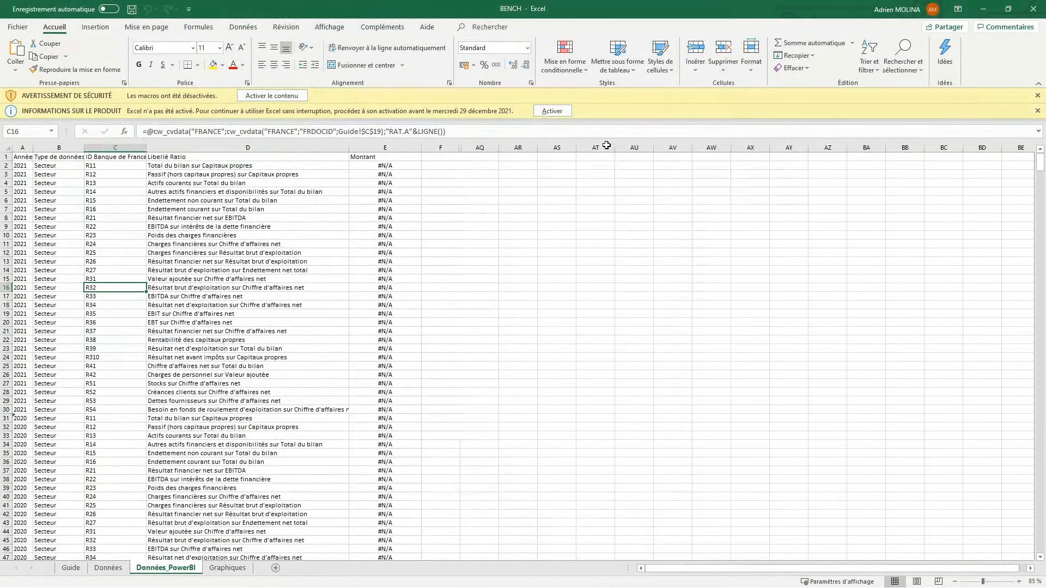
click(108, 568)
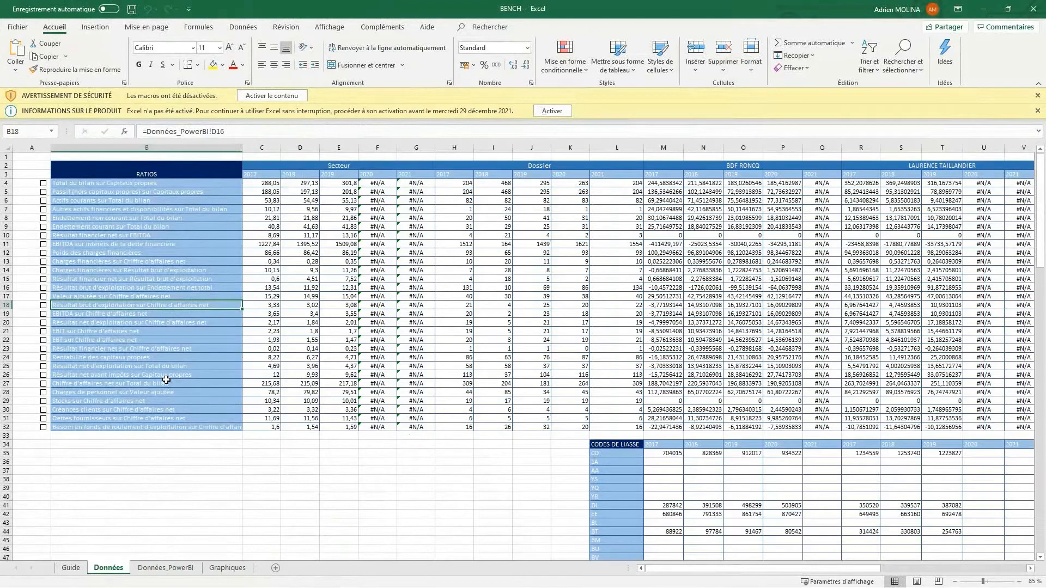
drag(272, 183, 424, 394)
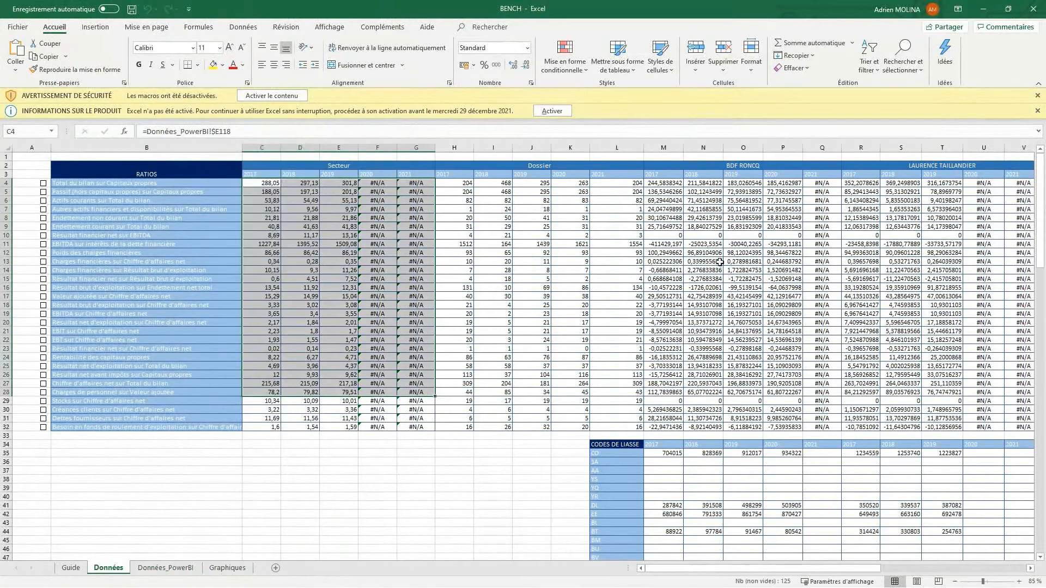
drag(633, 176, 1019, 358)
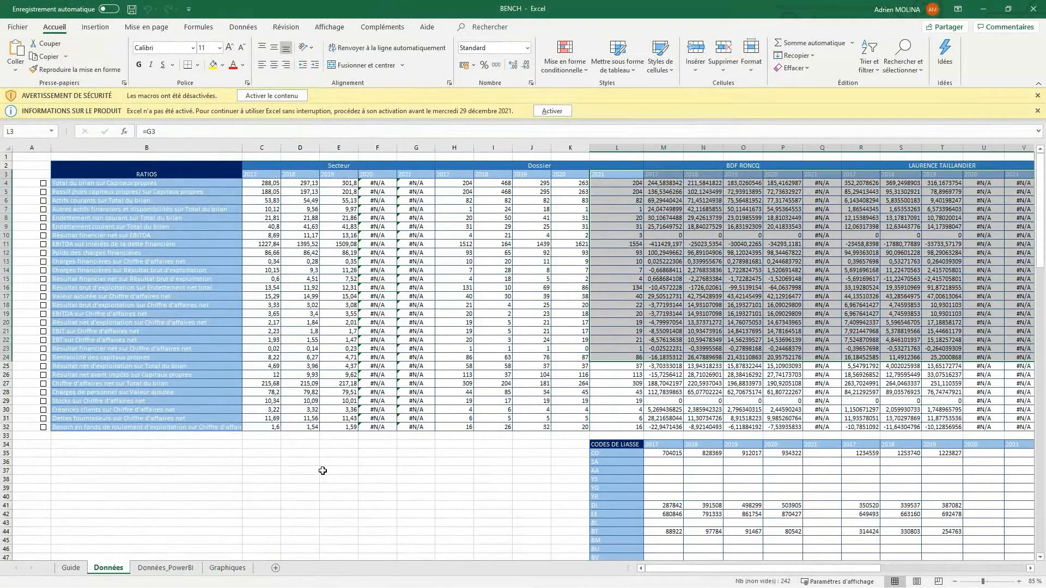
click(286, 478)
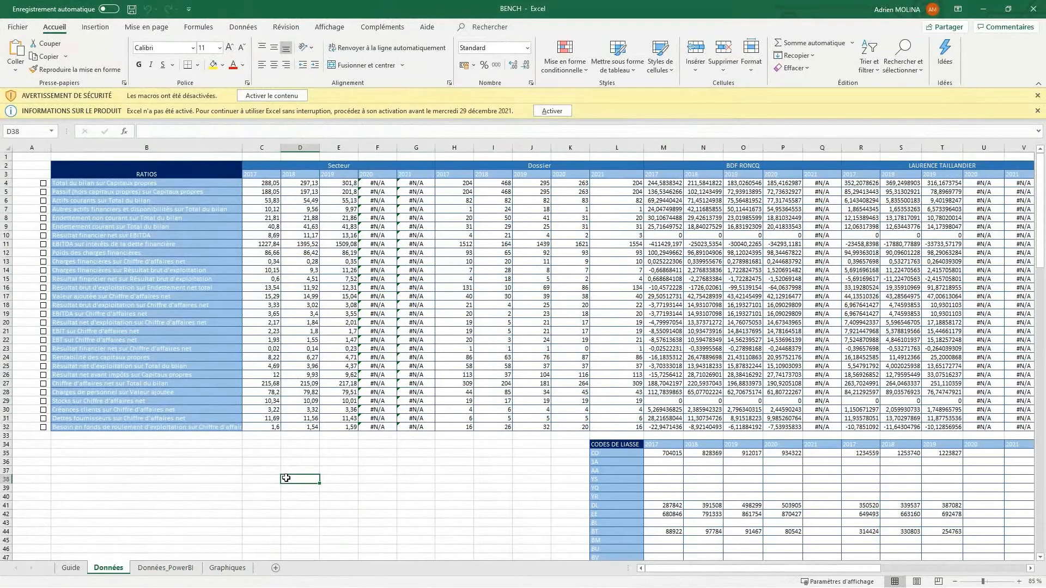
Review the ratio comparison charts on the Graphiques sheet, up to the Total du bilan sur Capitaux propres chart
click(227, 568)
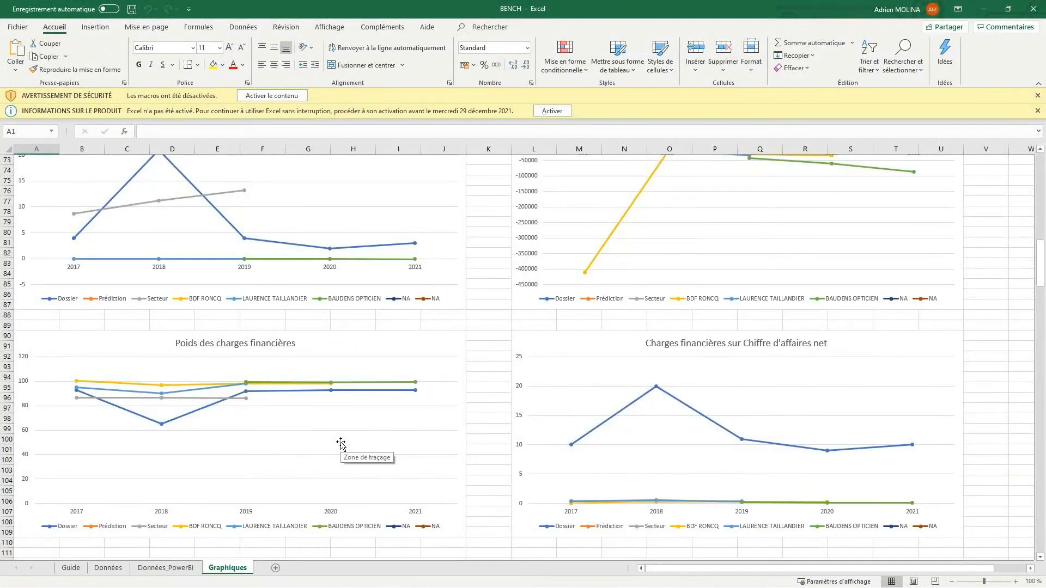
scroll(345, 434, up, 20)
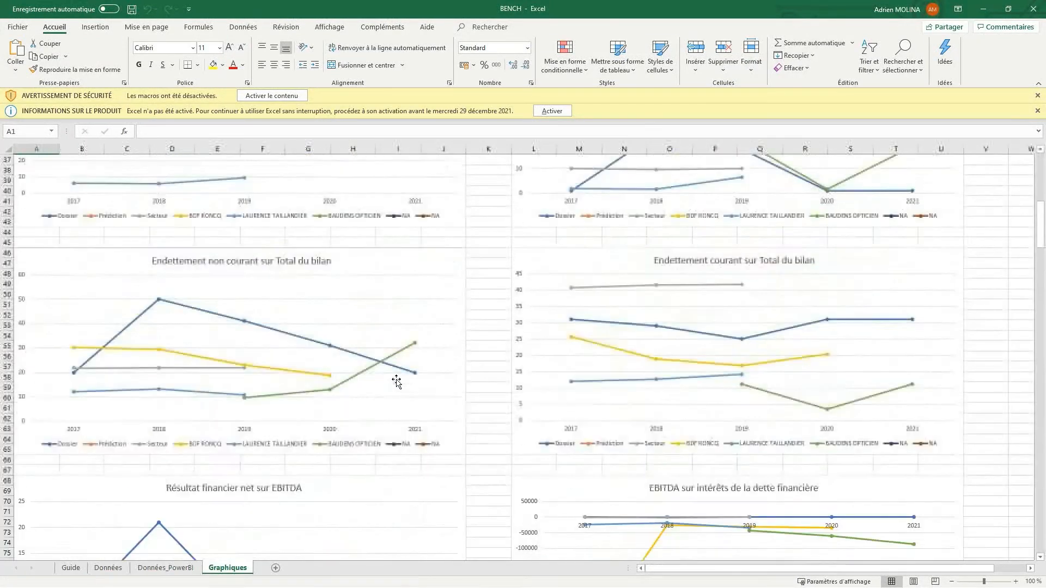
scroll(428, 384, up, 1)
click(497, 313)
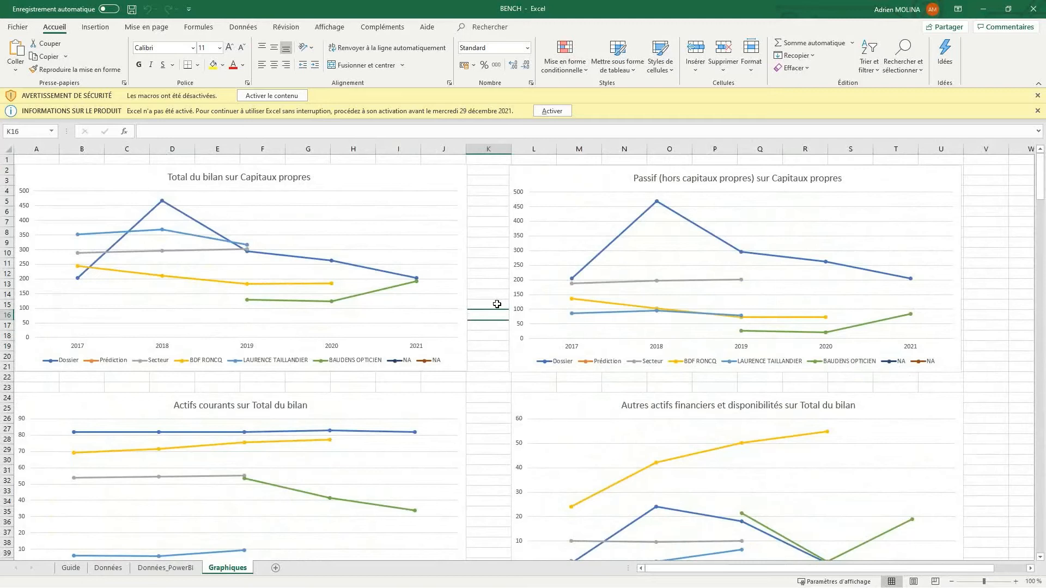
click(452, 167)
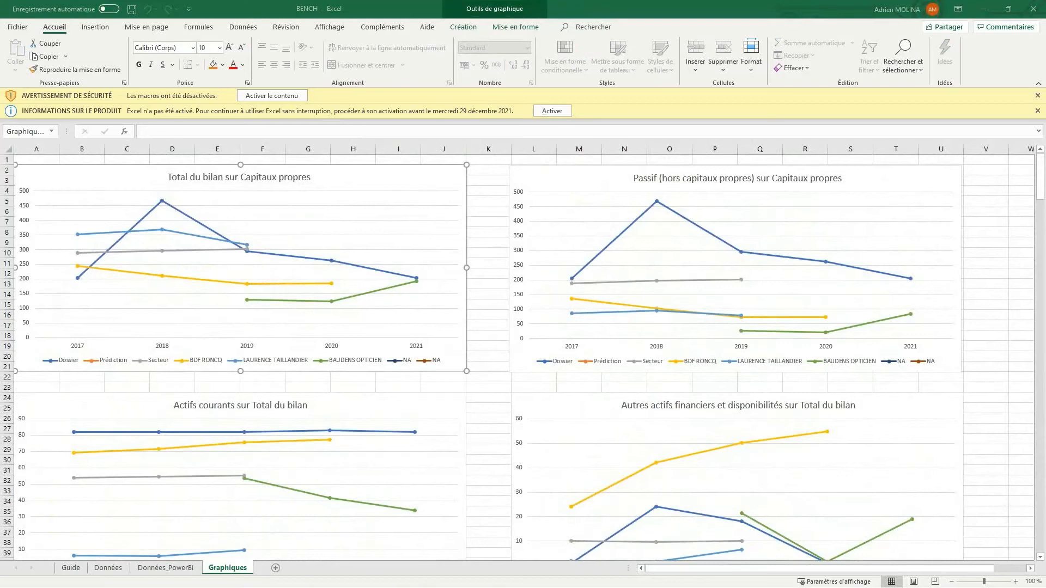
Close the BENCH workbook, and close the REVANA analytical review with its changes saved
click(1031, 8)
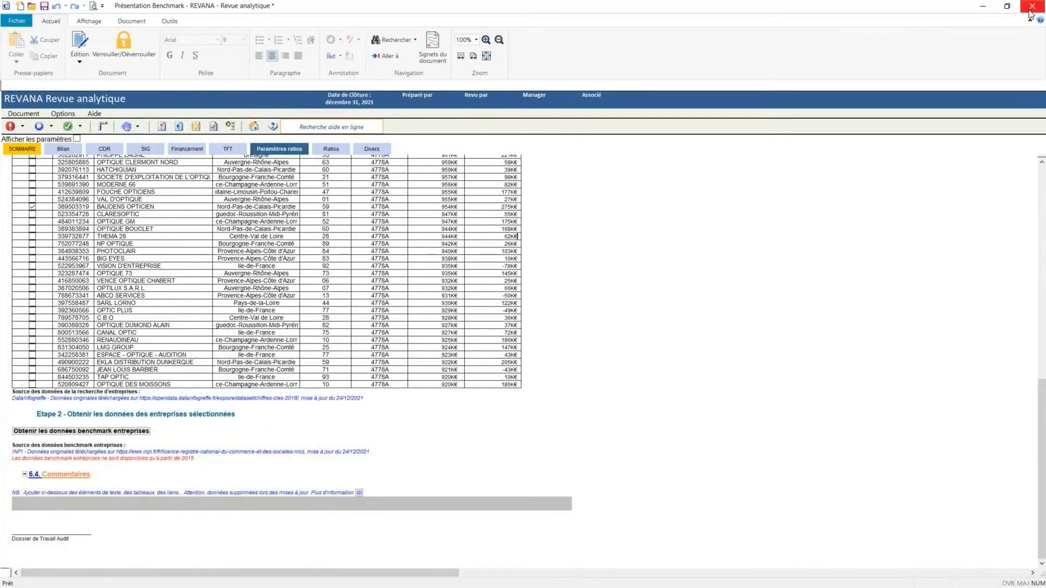
click(1031, 11)
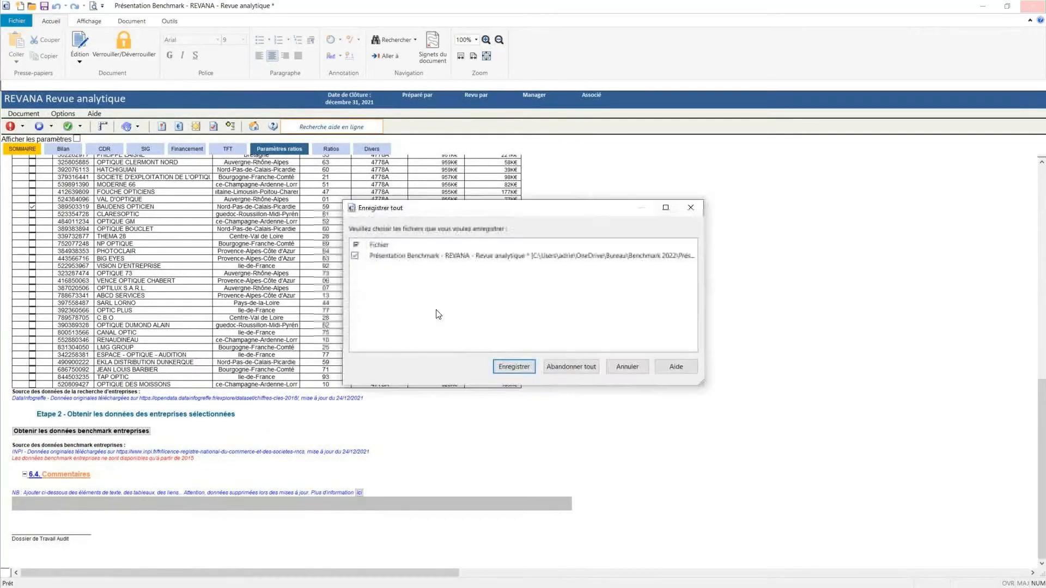
click(502, 367)
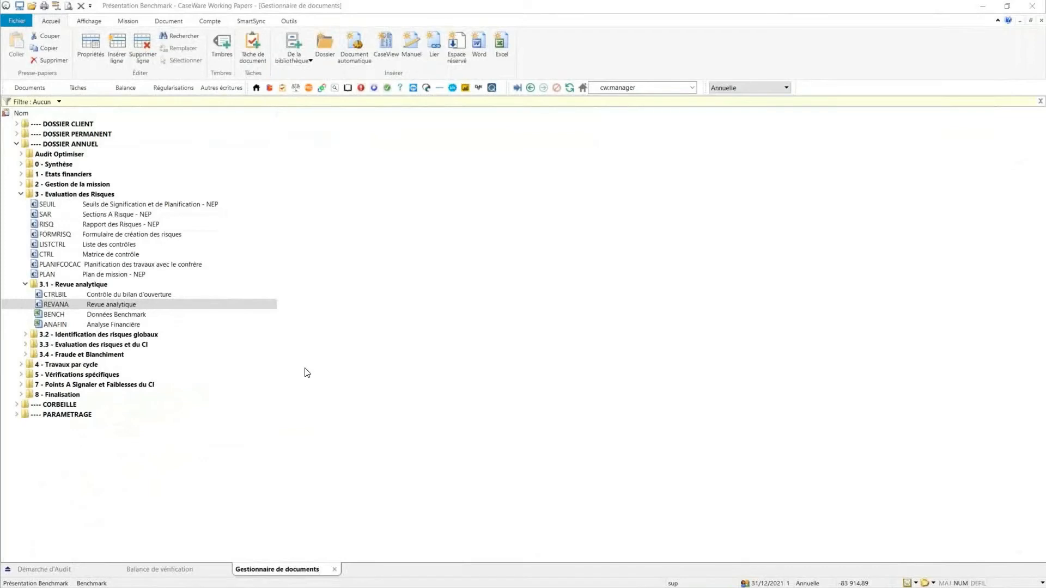
Expand the PARAMETRAGE, OUTILS and PowerBI folders in the document manager and select the POWERBI caseware document
double_click(37, 416)
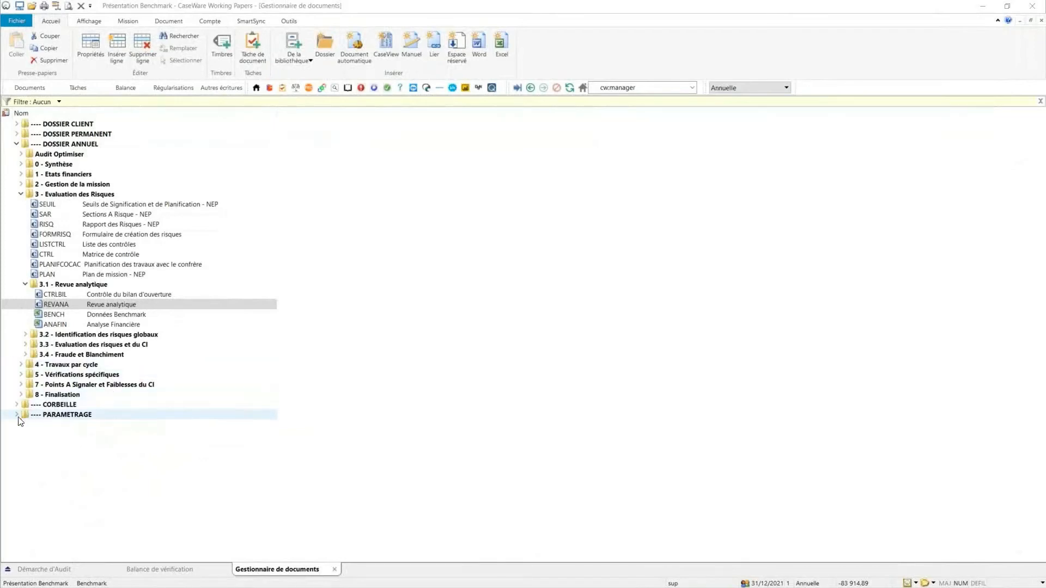
click(21, 425)
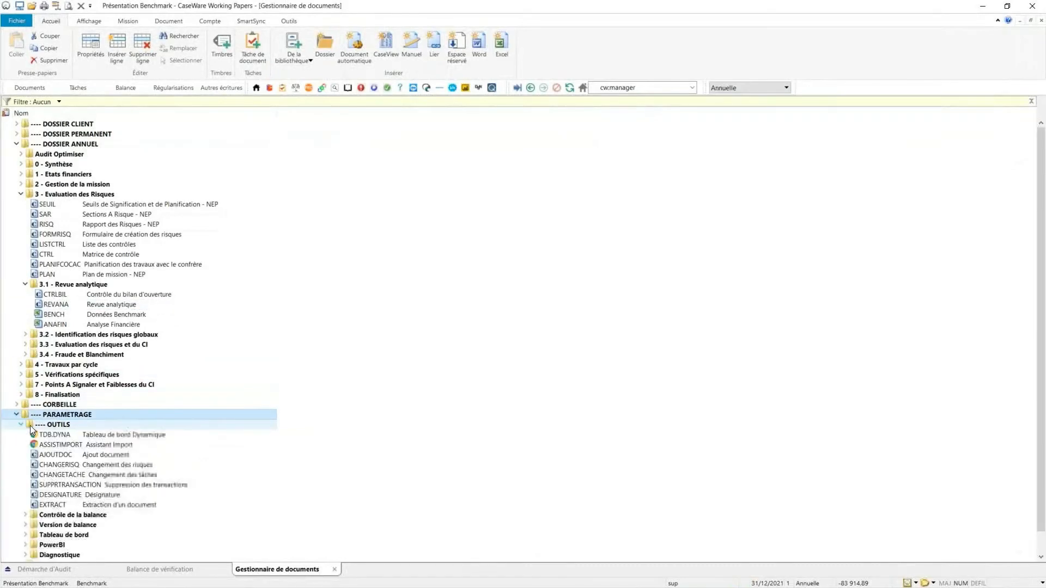
click(28, 528)
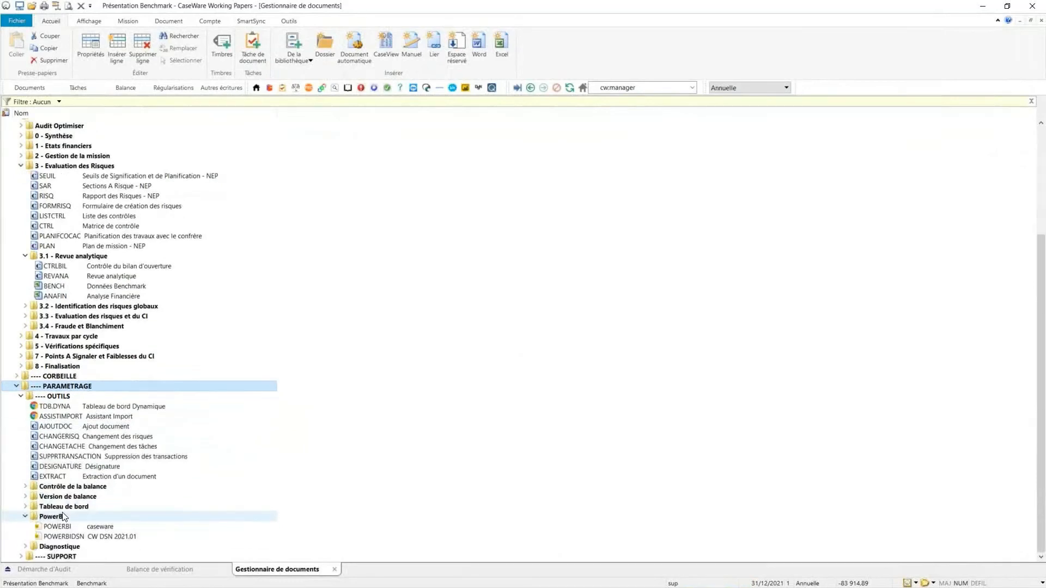
click(90, 515)
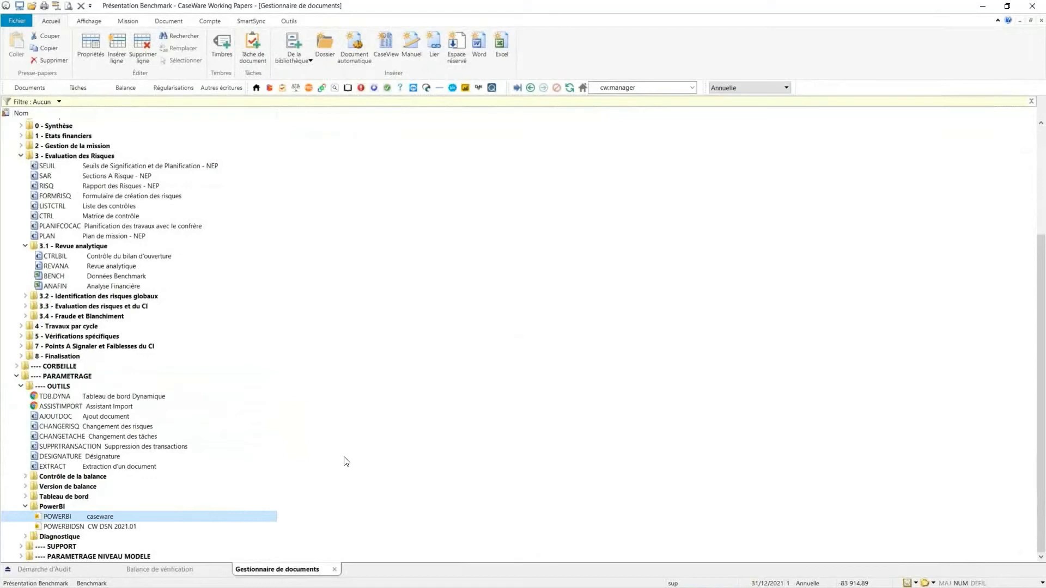
Export only the Ratios benchmark data to Power BI, with every other export element deselected
click(98, 206)
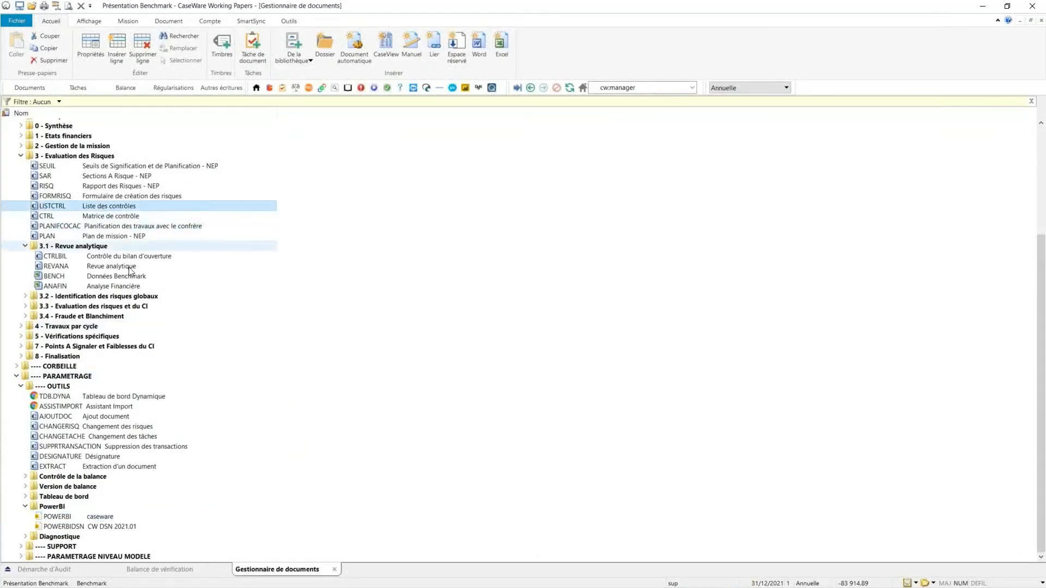
click(467, 87)
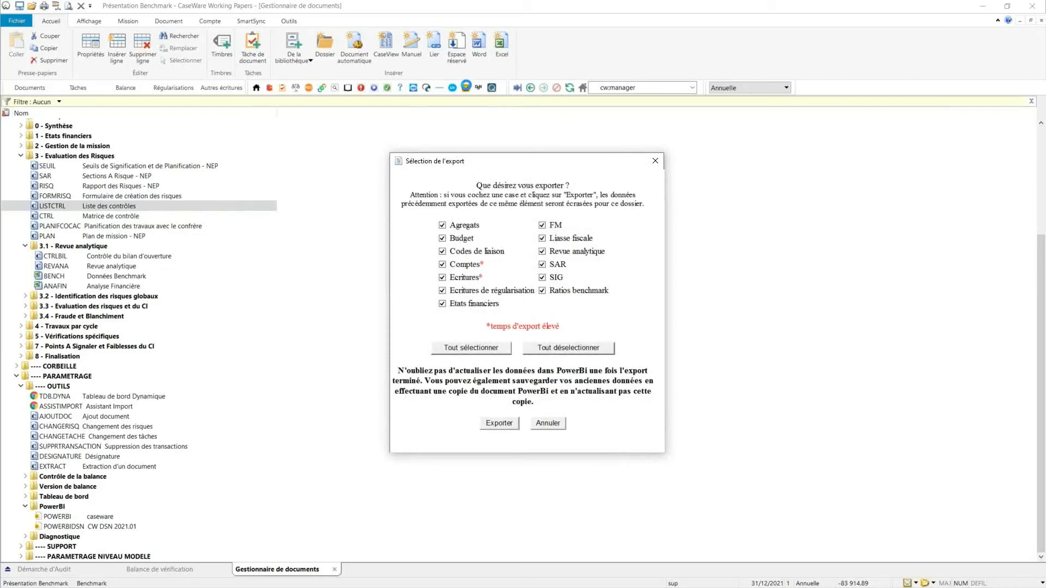
click(578, 349)
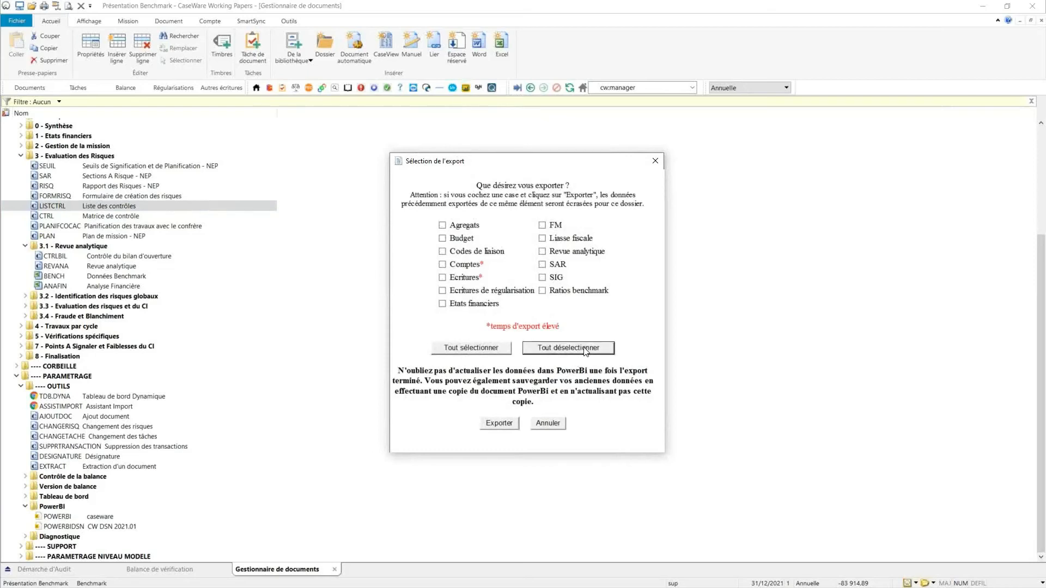
click(543, 292)
click(501, 424)
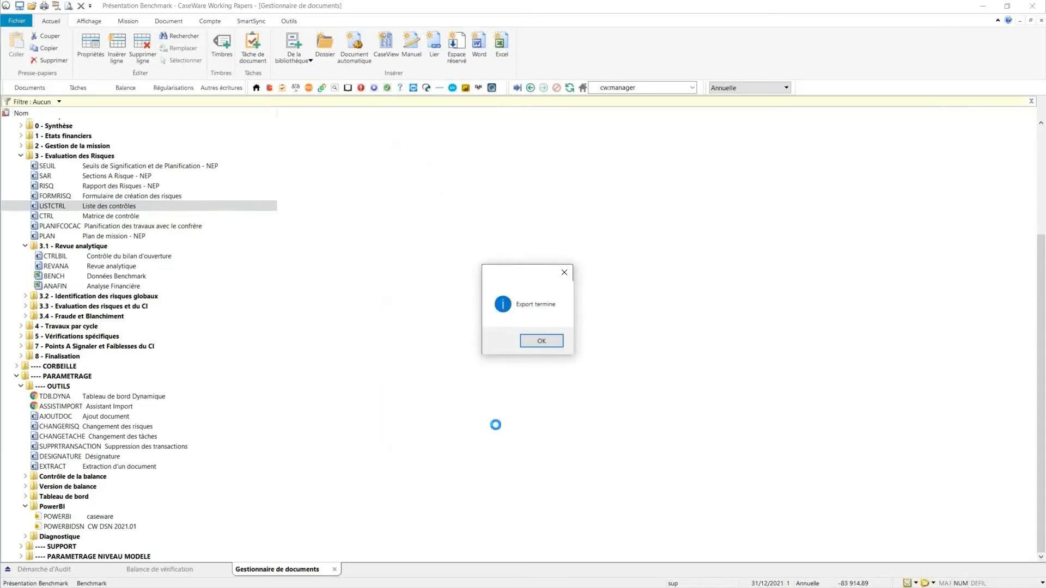
click(542, 341)
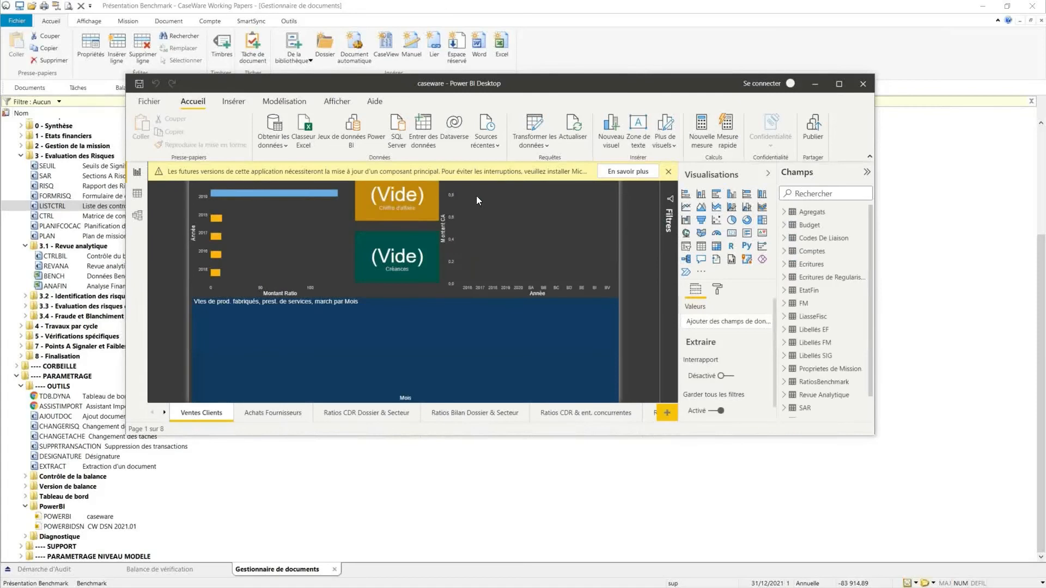
Switch to the caseware report in Power BI Desktop, maximized, and review the Ratios Bilan Dossier & Secteur and Ratios CDR & ent. concurrentes pages
click(839, 84)
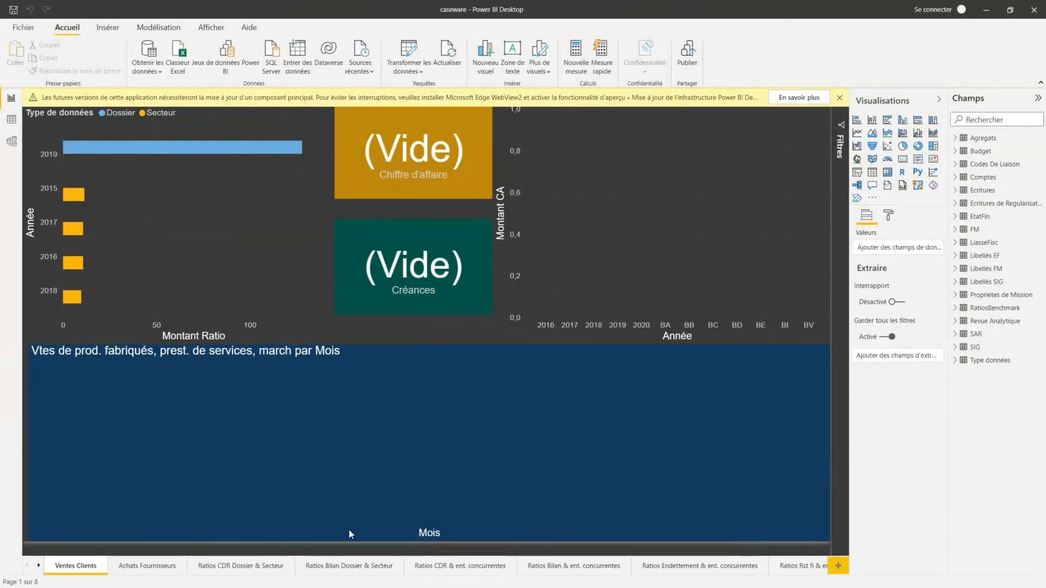
click(322, 567)
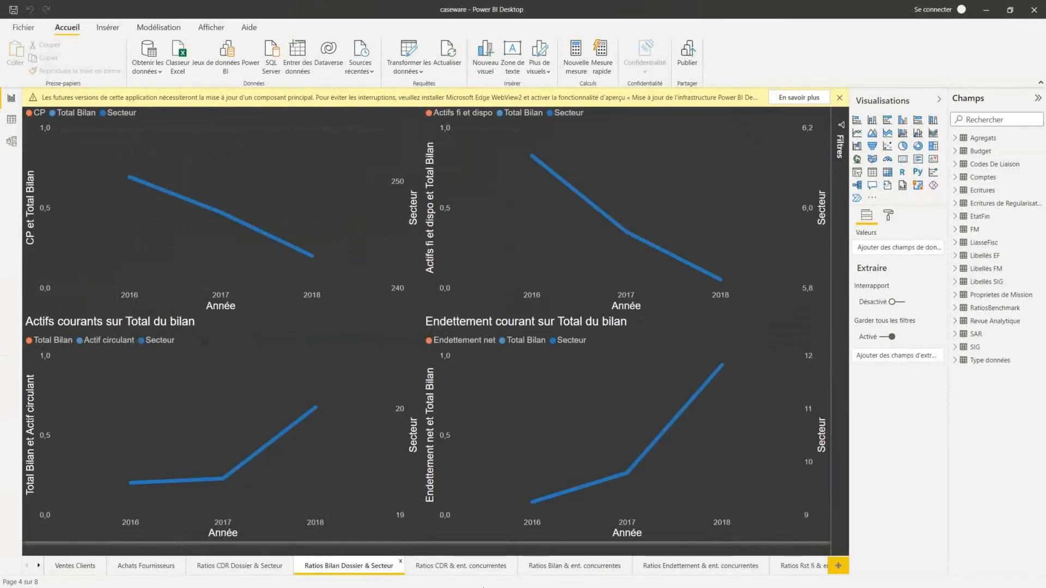
click(459, 567)
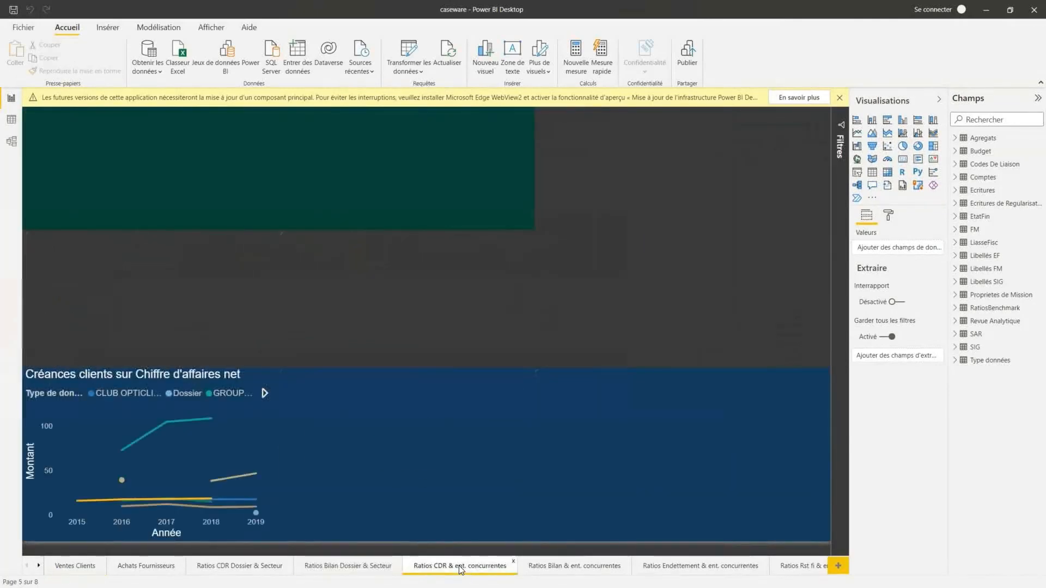